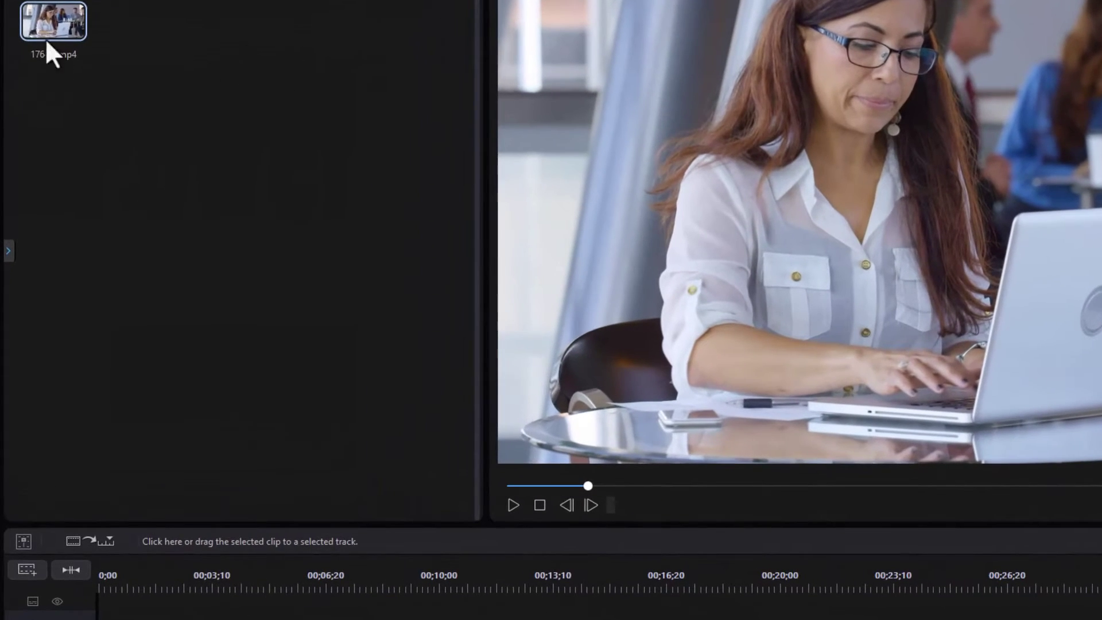
- Place the stock clip on video track 1 and set the current time to 00;00;09;00
mouse_move(41, 103)
drag(58, 29, 123, 609)
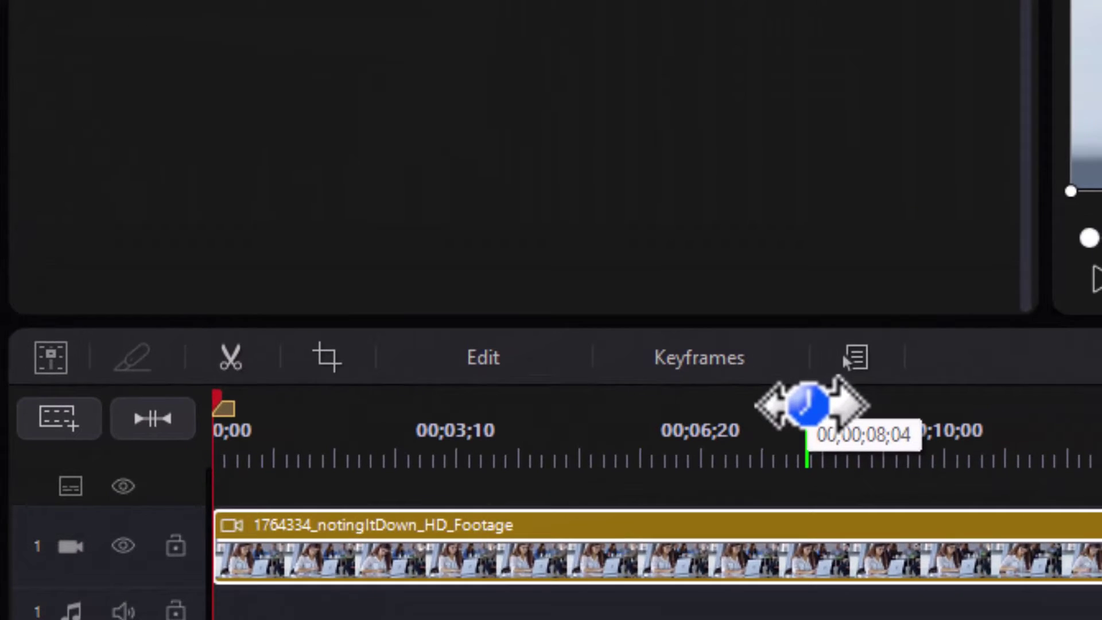
click(806, 408)
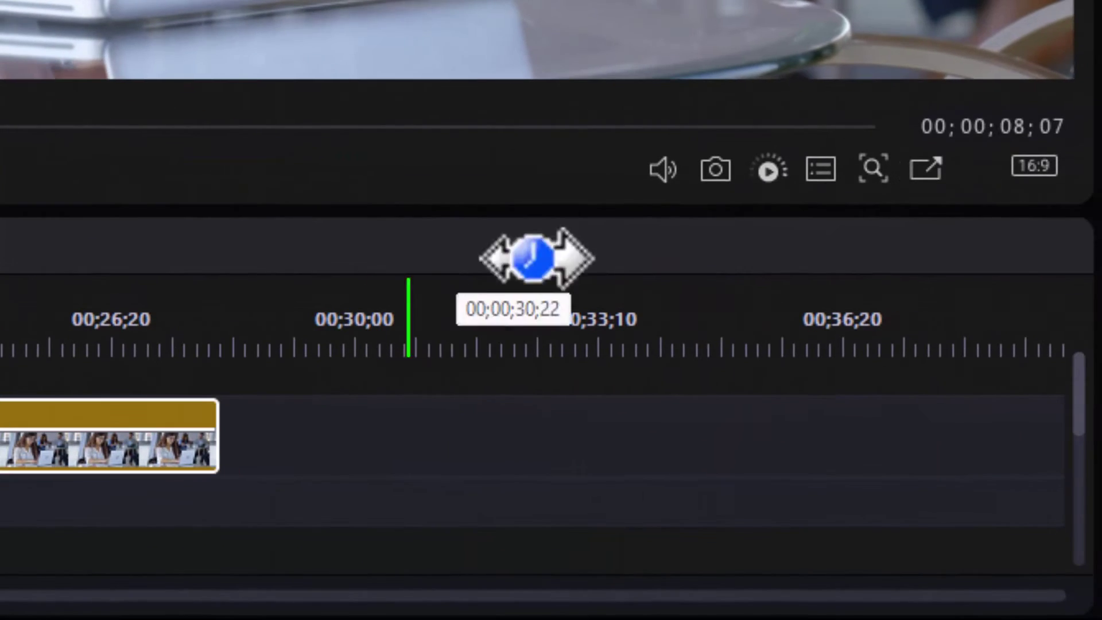
click(1012, 127)
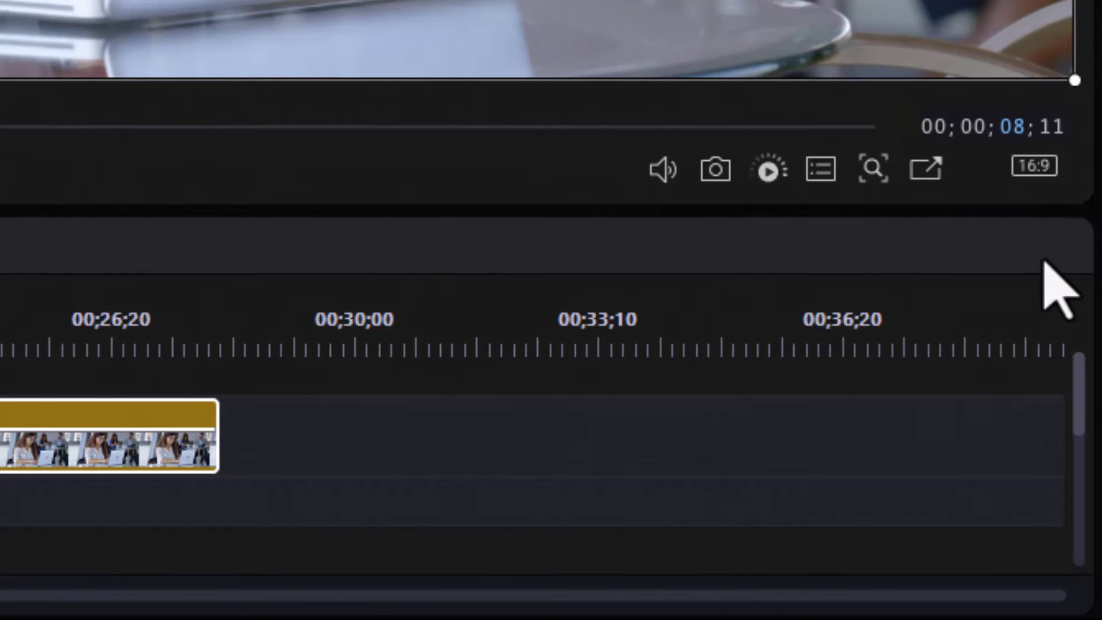
key(Up)
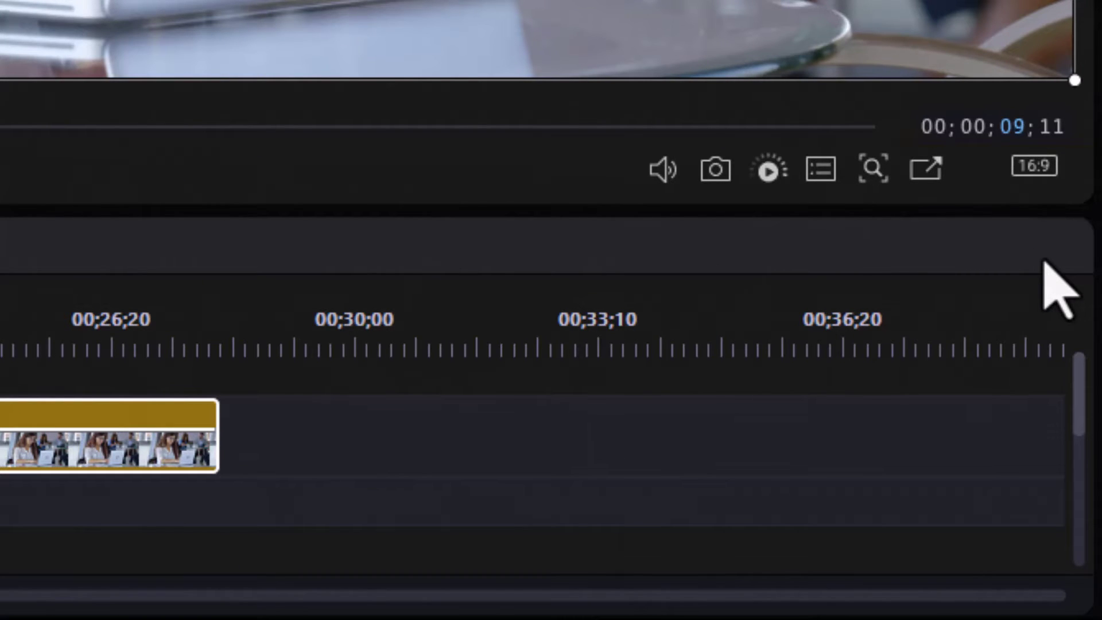
click(1051, 127)
text(00)
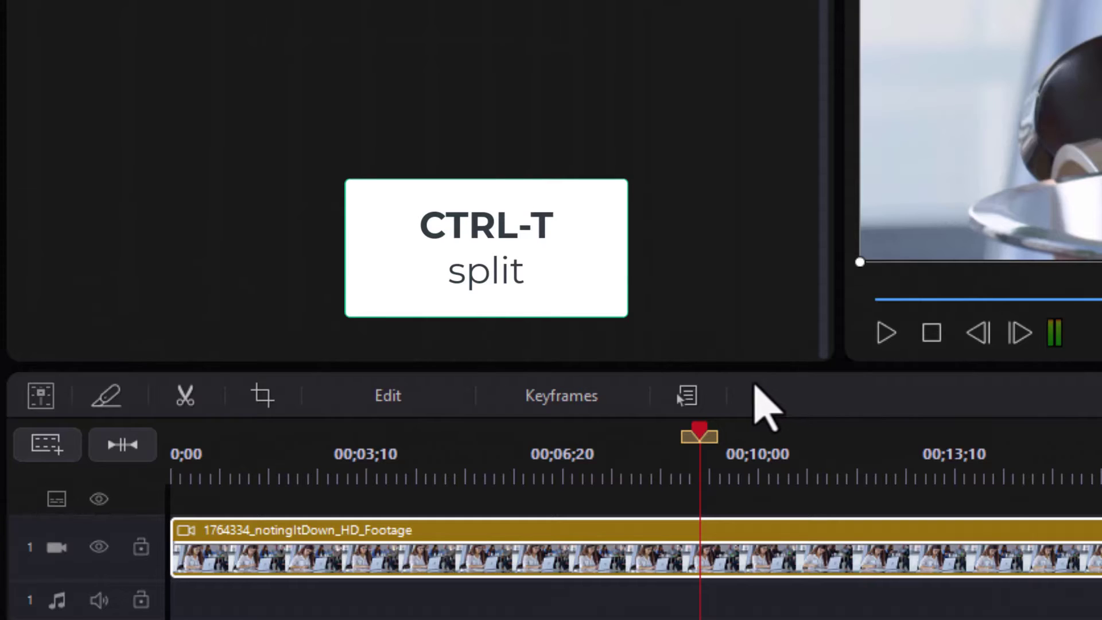
key(ctrl+t)
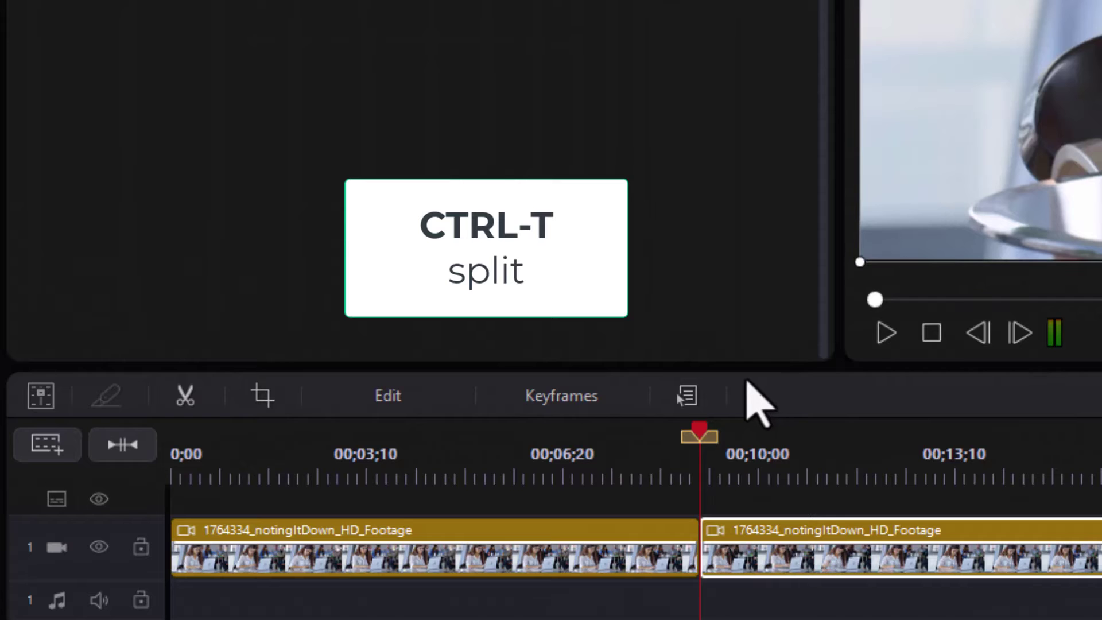
key(ctrl+z)
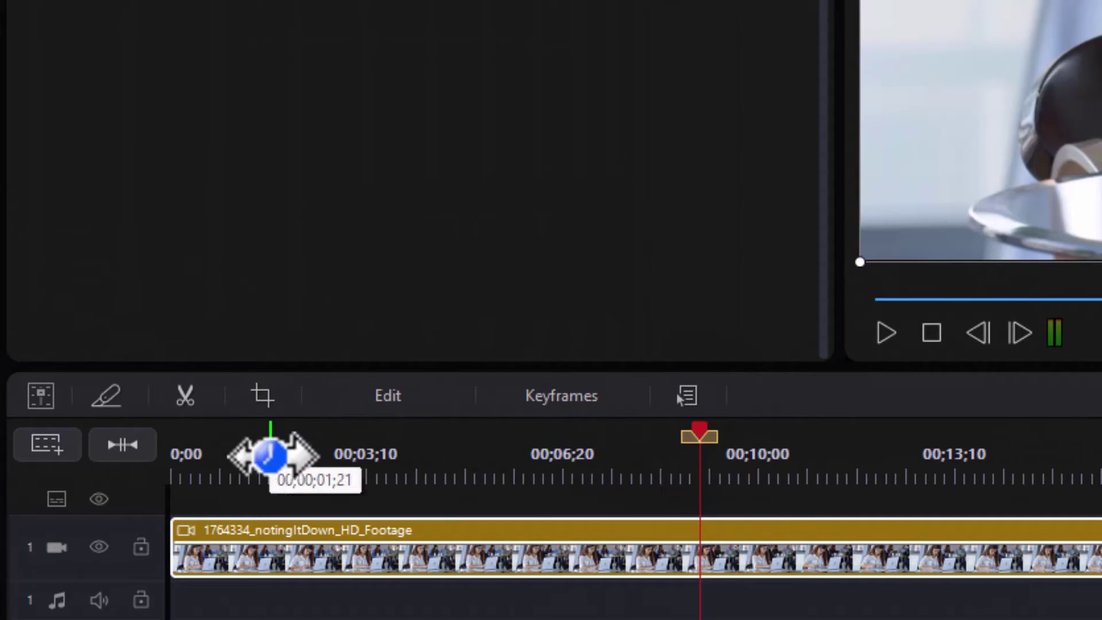
click(110, 401)
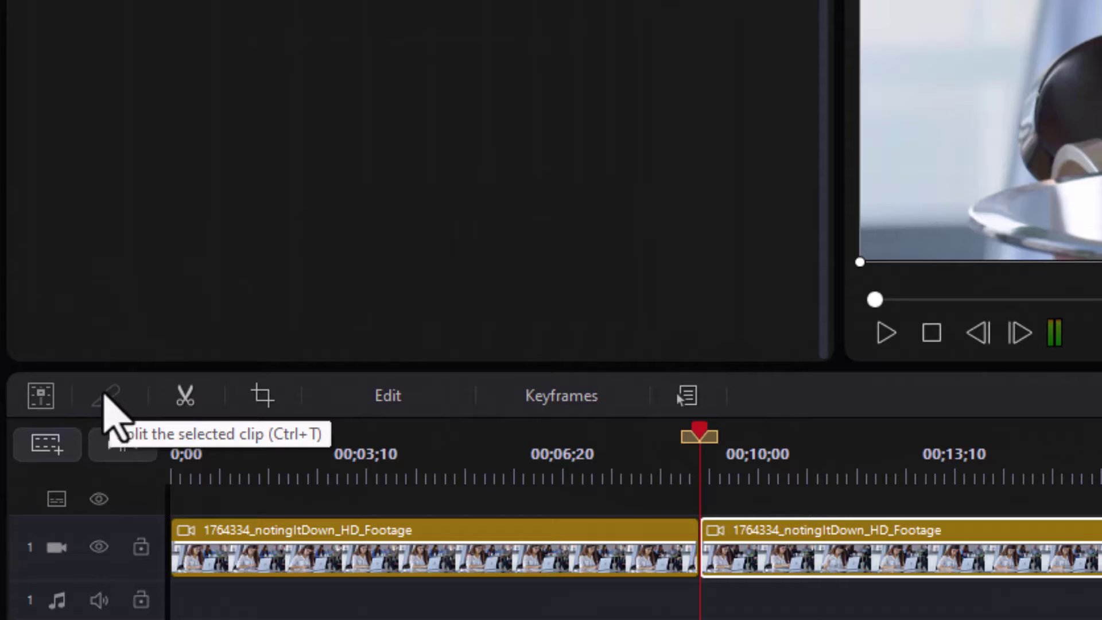
key(ctrl+z)
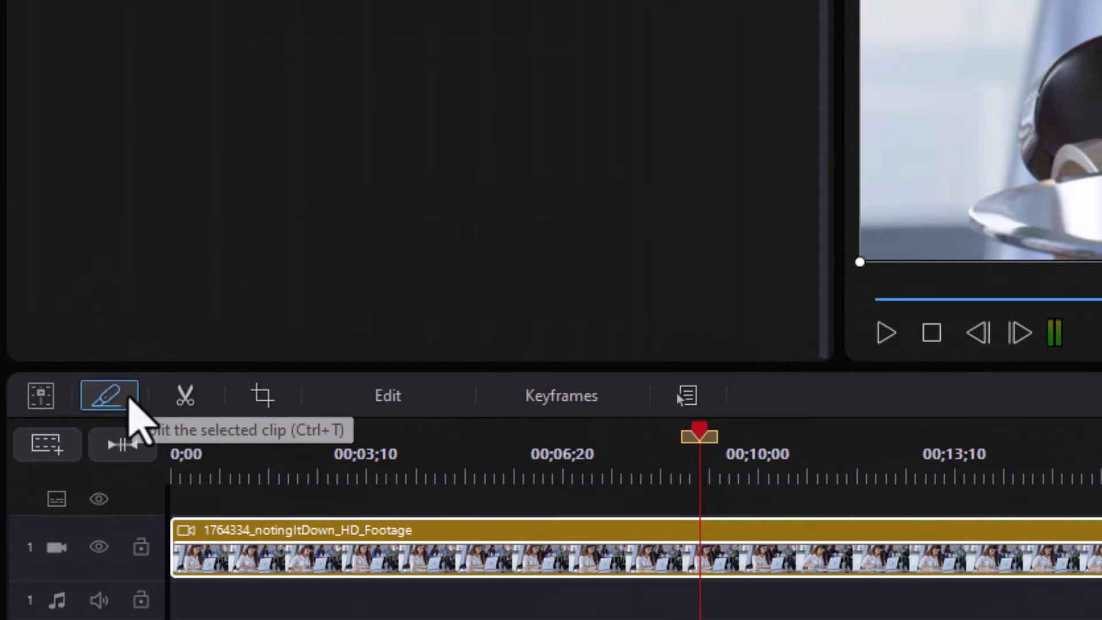
click(185, 396)
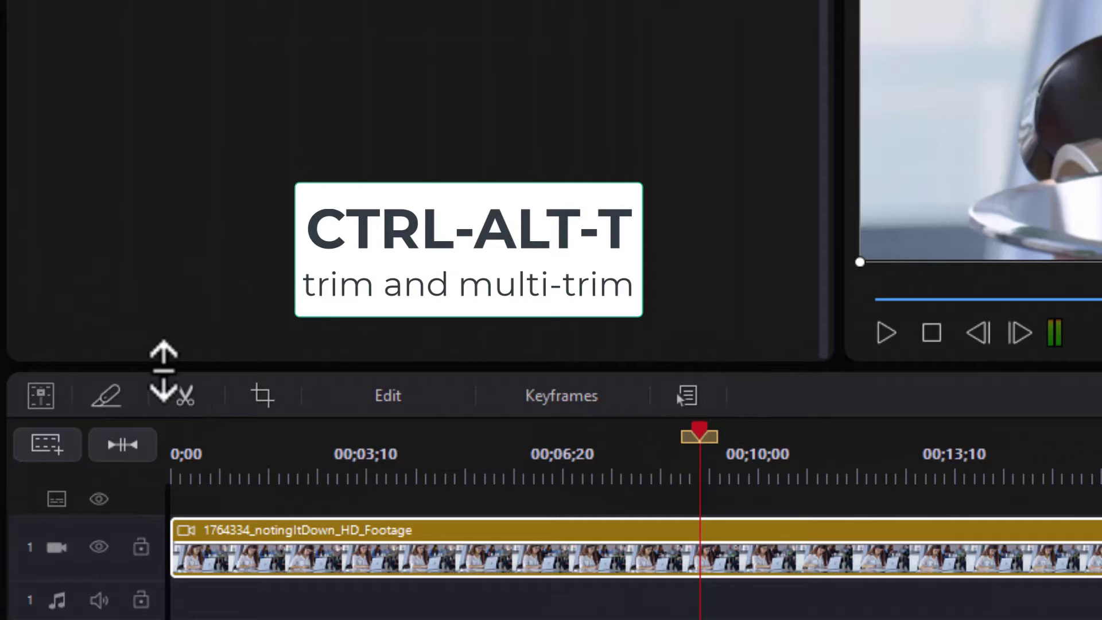
- Open the clip's Trim window maximized and preview the footage around 09;25 and 14;29
key(ctrl+alt+t)
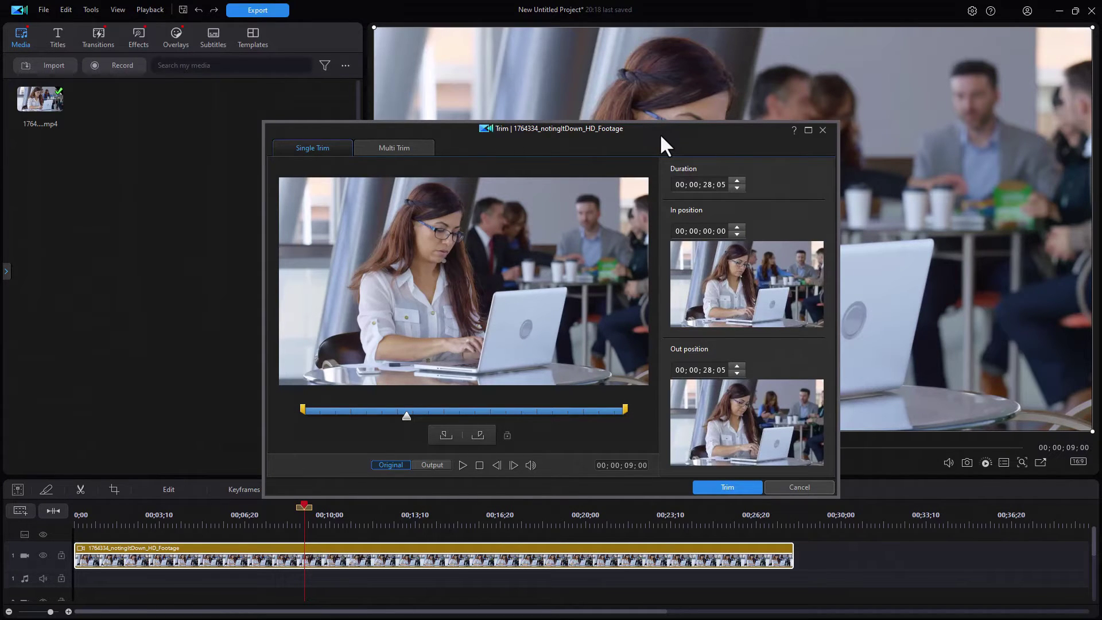
click(808, 130)
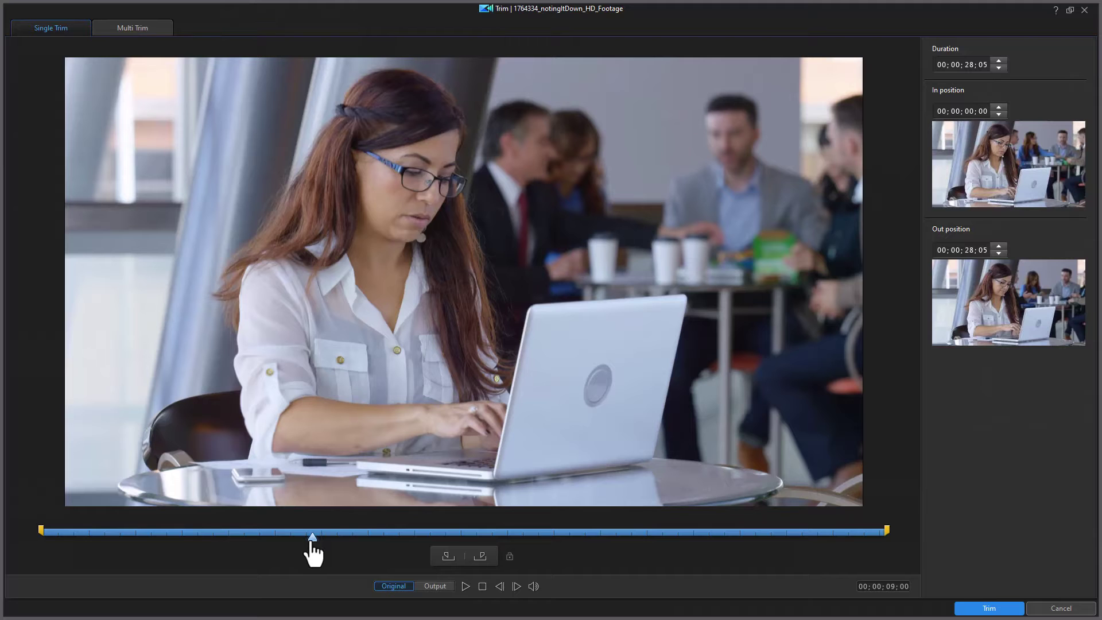
drag(313, 543, 334, 543)
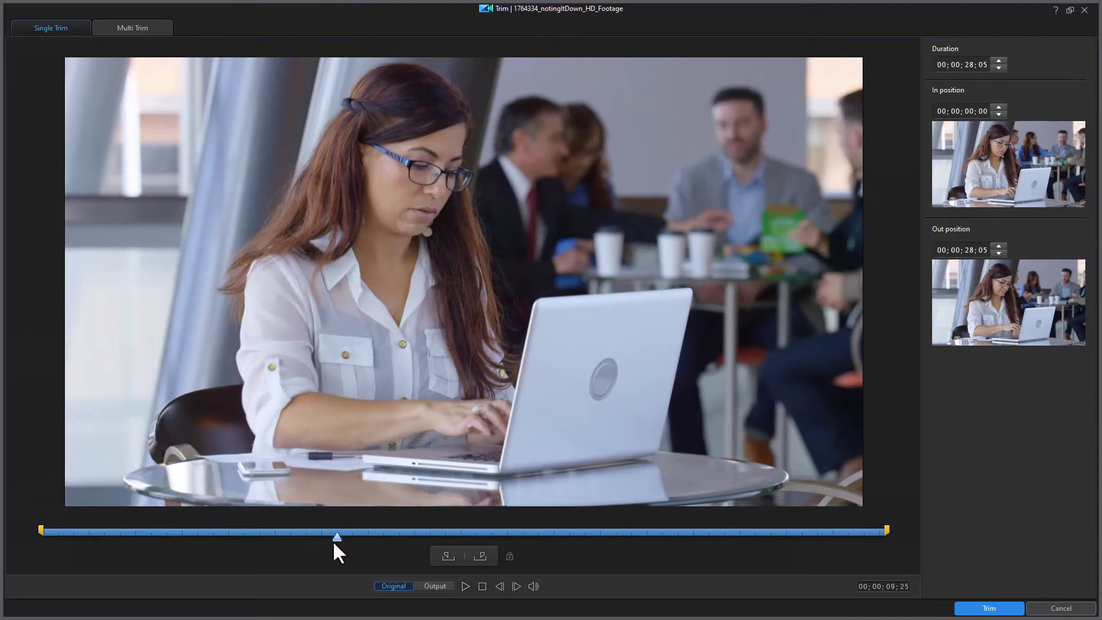
key(space)
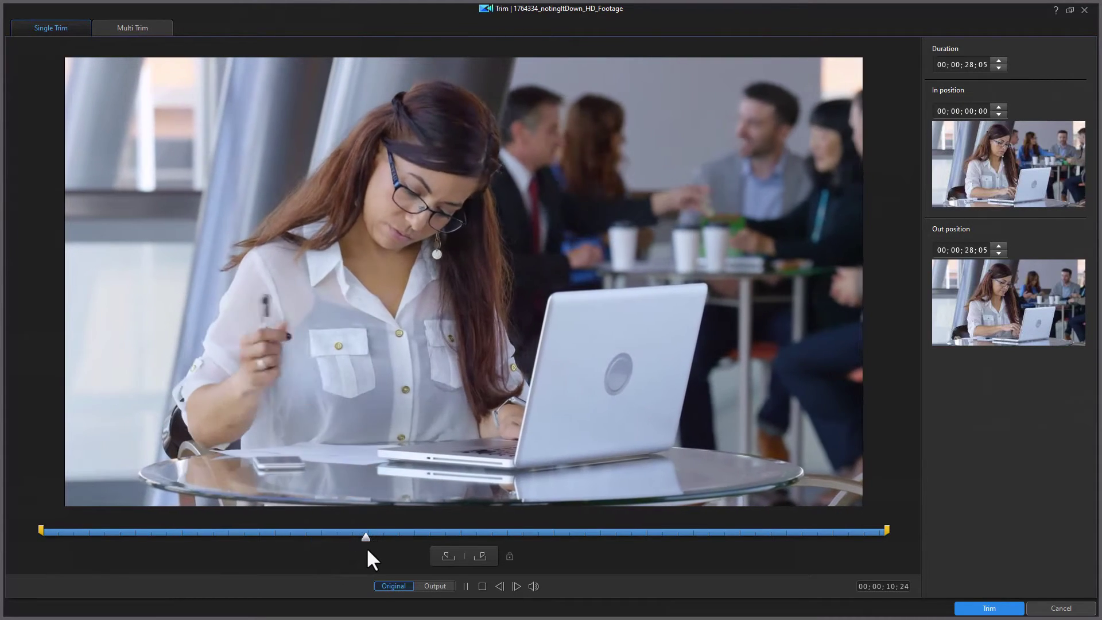
key(space)
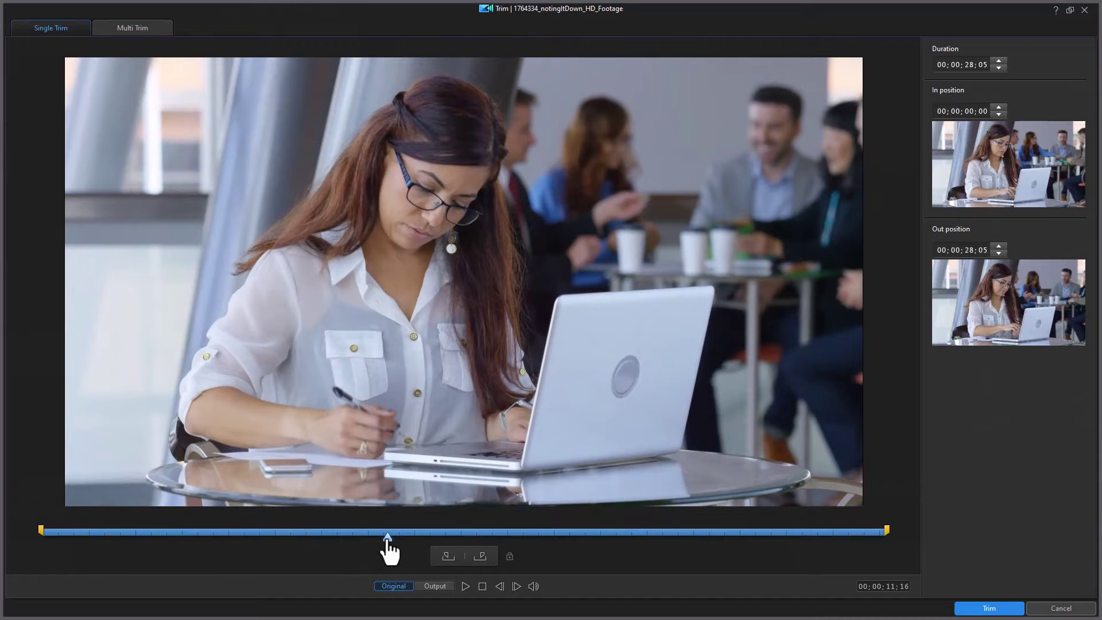
drag(391, 543, 292, 543)
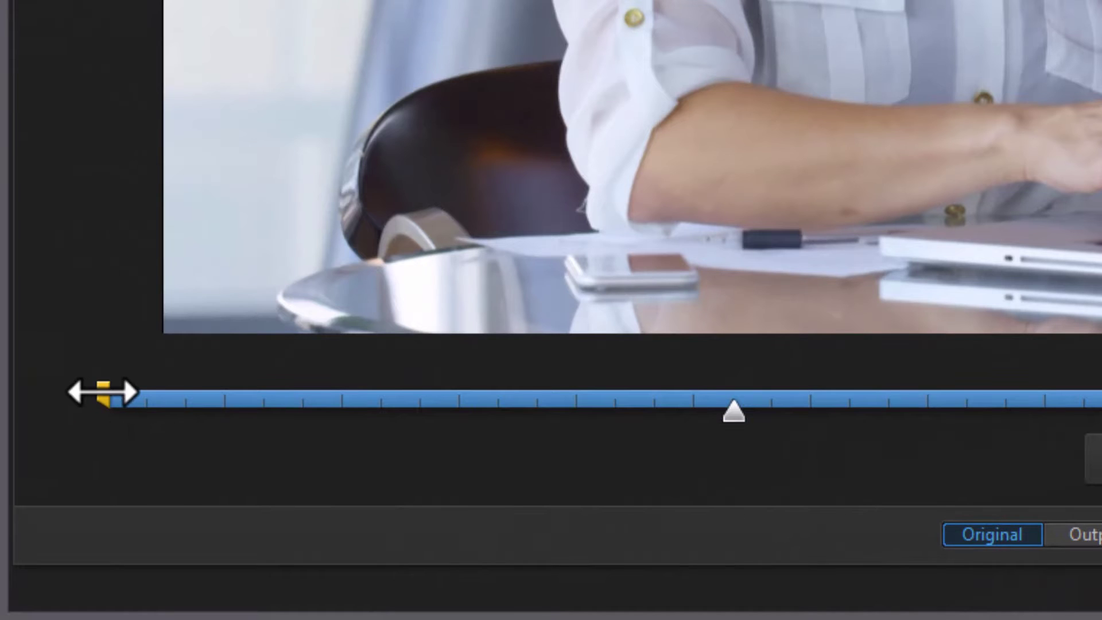
- Drag the trim handles so the clip runs 00;00;07;10 to 00;00;24;24, a 17;14 duration
drag(104, 392, 665, 431)
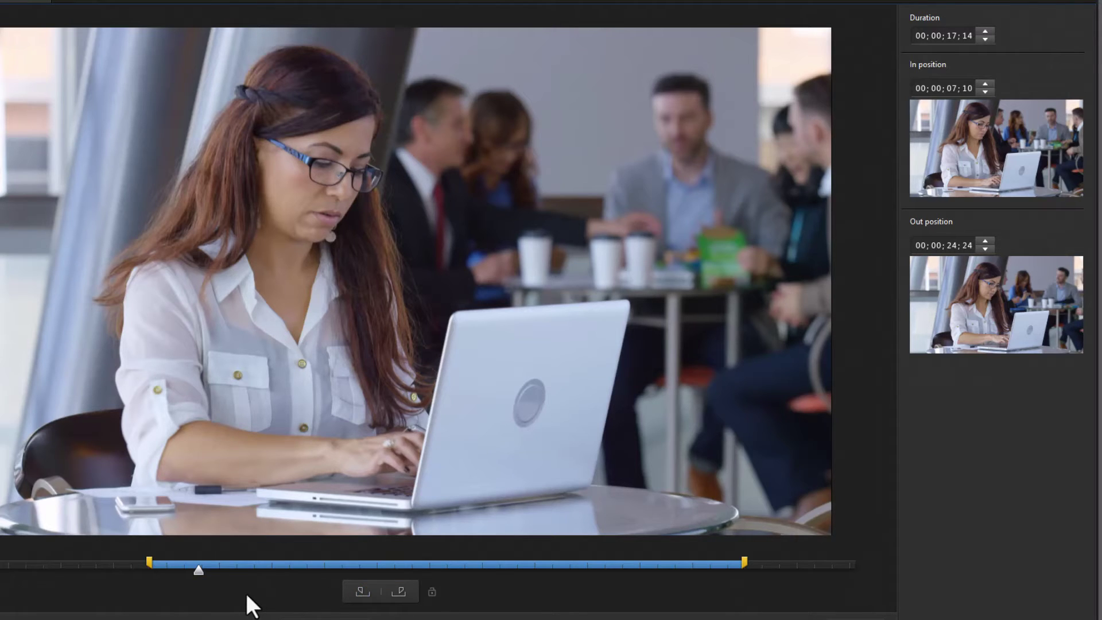
- Mark the in point at 00;00;06;00 and the out point at 00;00;26;07
key(i)
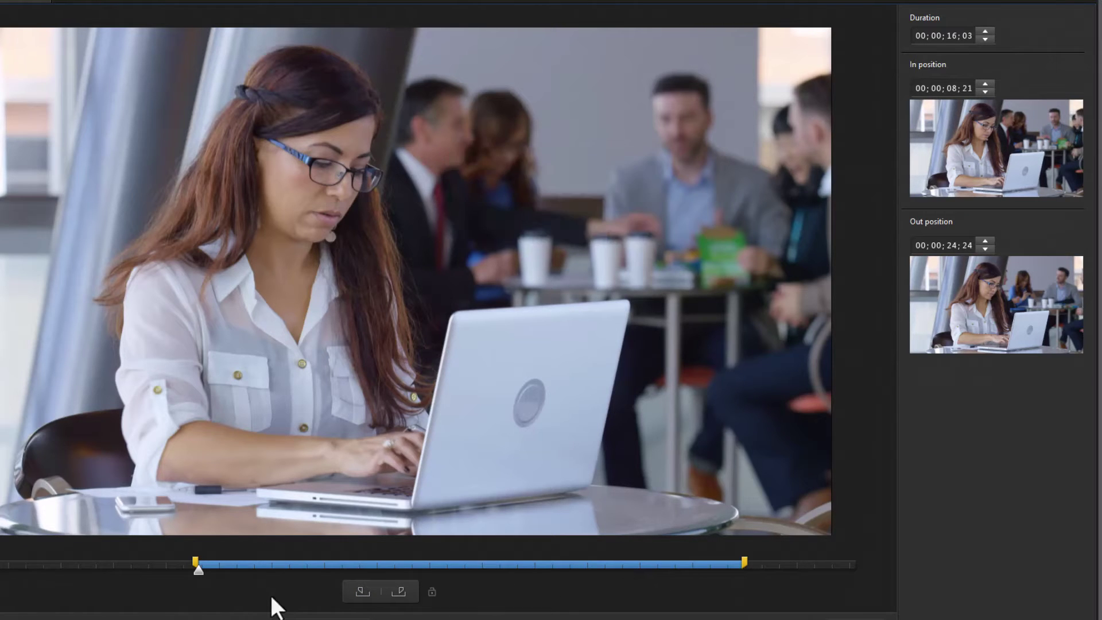
mouse_move(201, 577)
mouse_down()
mouse_move(381, 618)
mouse_move(643, 591)
mouse_move(799, 591)
mouse_move(790, 584)
mouse_up()
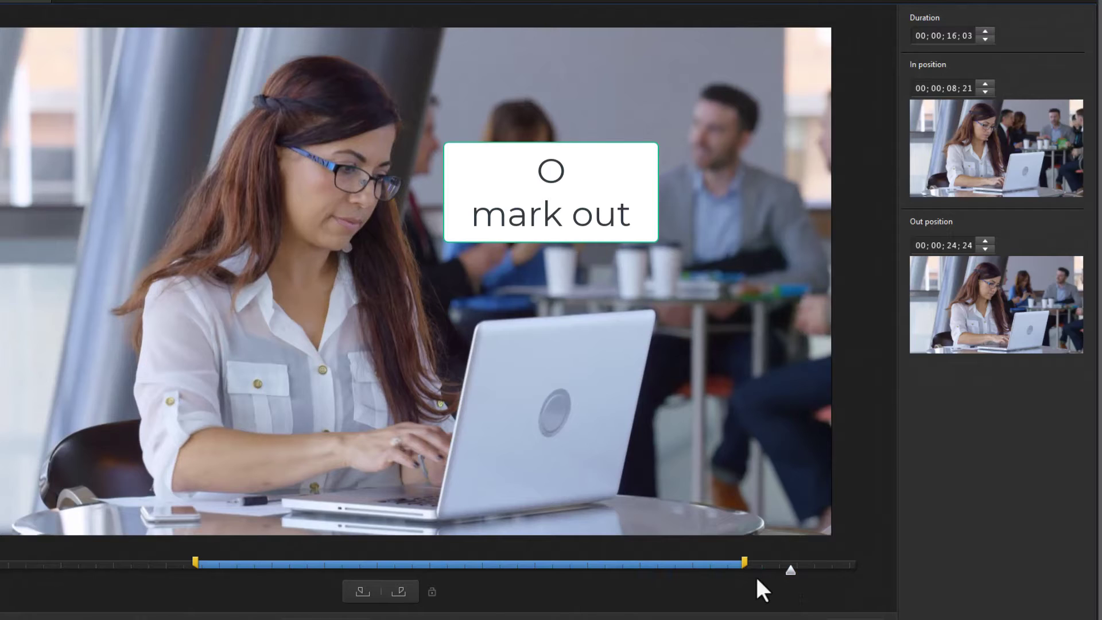
key(o)
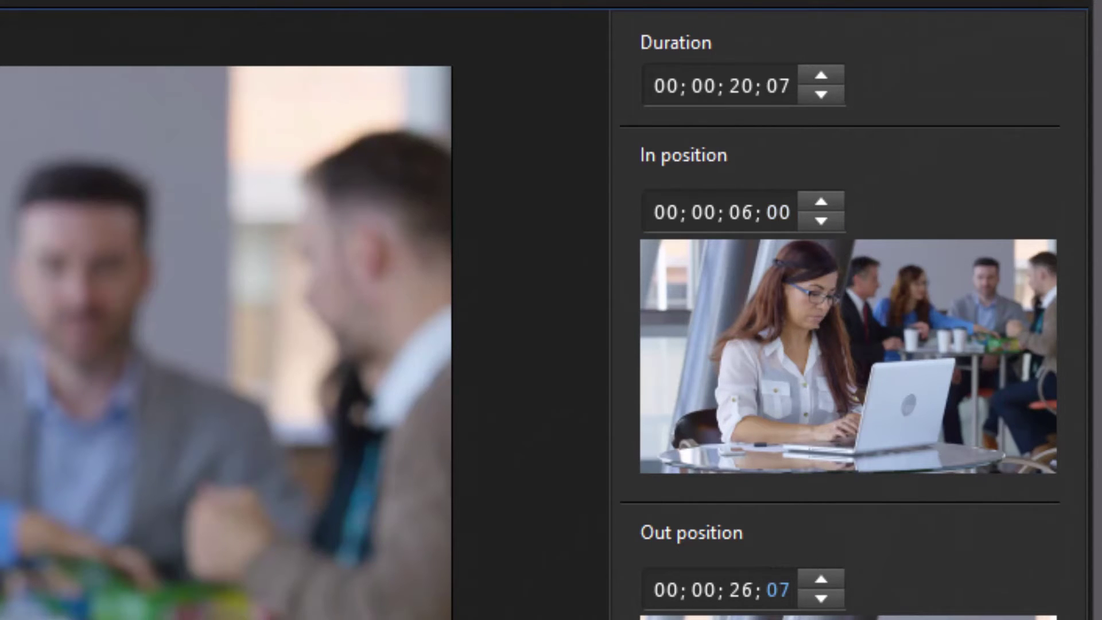
- Change the Out position frames to 00, giving a 00;00;06;00–00;00;26;00 trim of exactly 20 seconds
text(00)
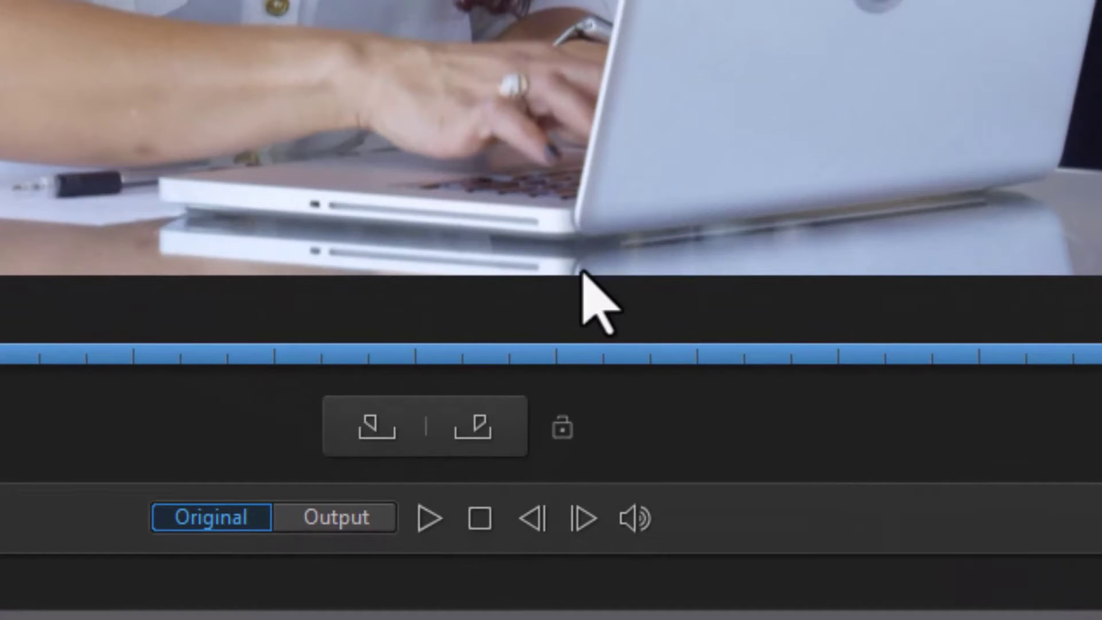
- Lock the 20-second duration and slide the range to 00;00;03;01–00;00;23;01
click(562, 432)
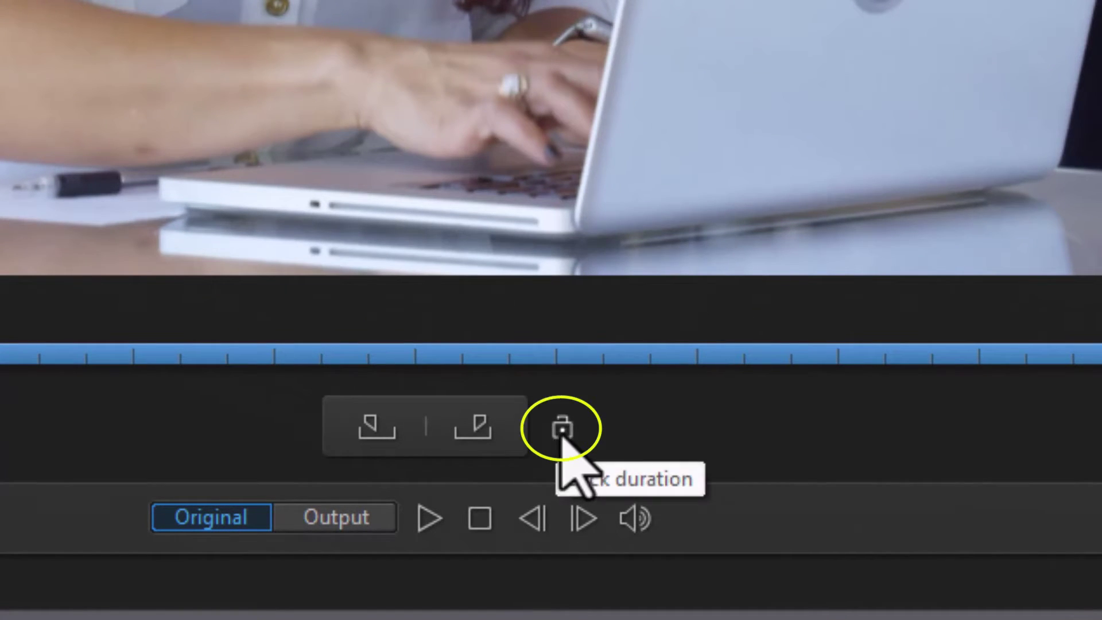
click(561, 431)
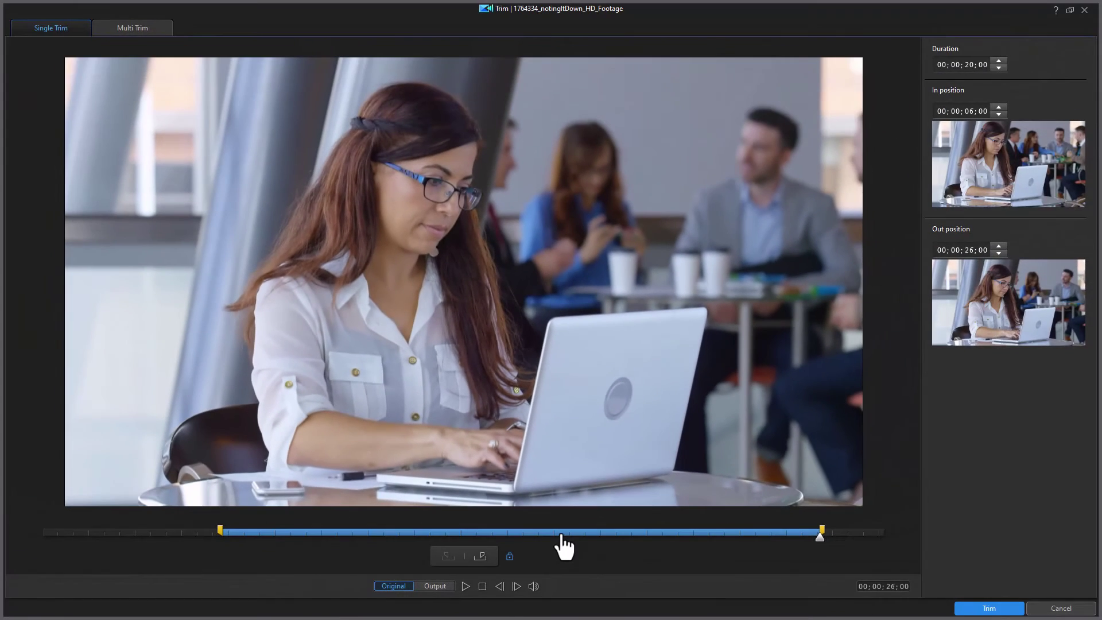
drag(623, 475, 569, 478)
drag(534, 550, 475, 556)
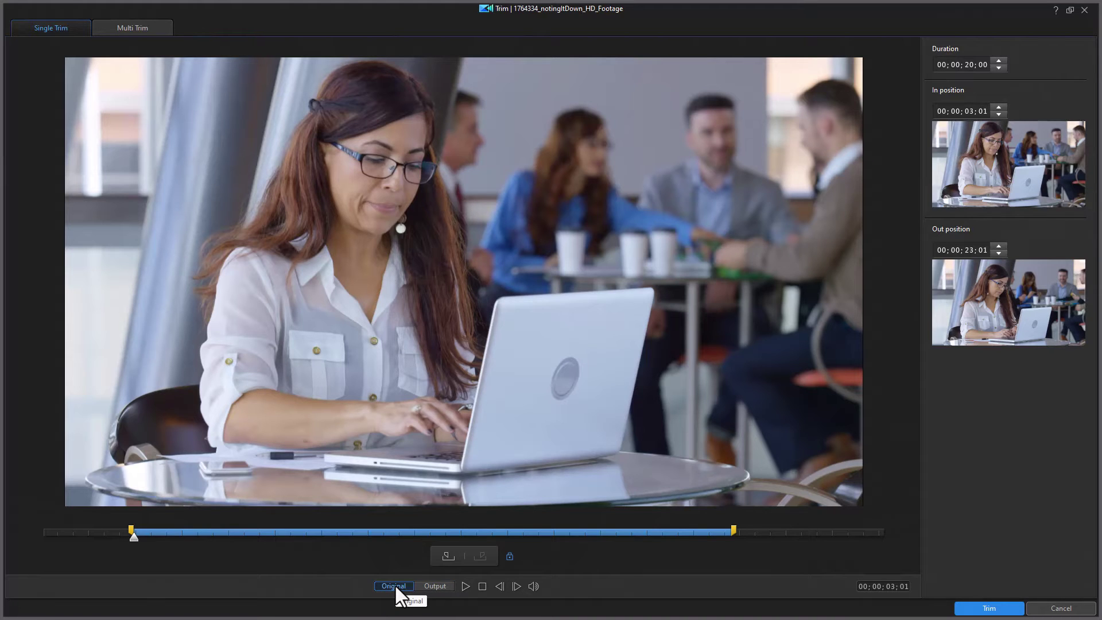
- Preview the 20-second trimmed output, then apply the trim to the clip on track 1
key(space)
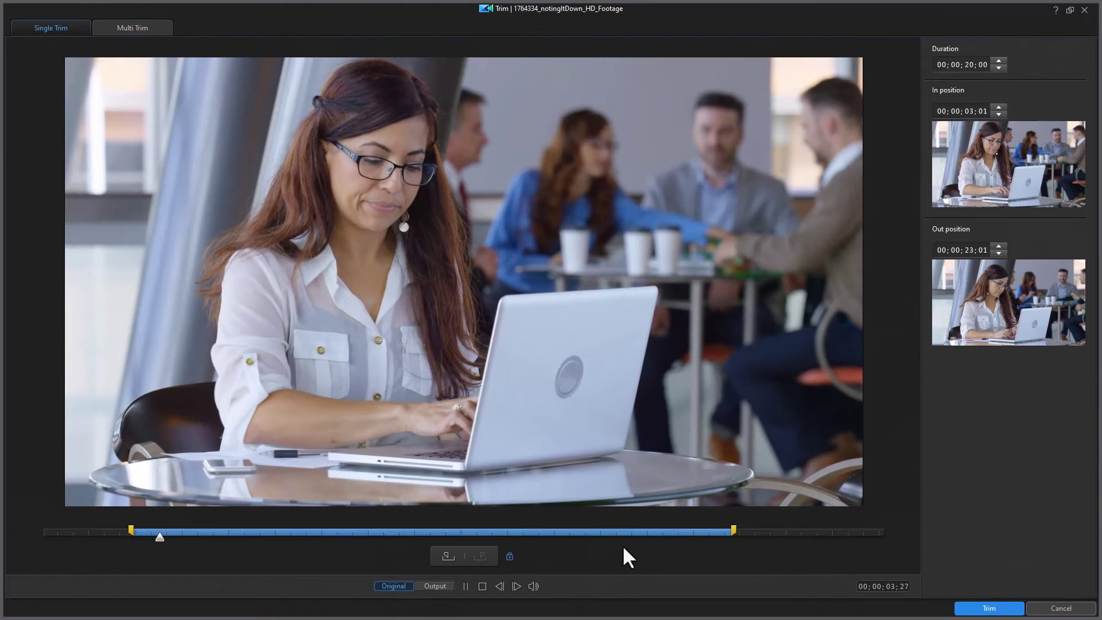
click(649, 540)
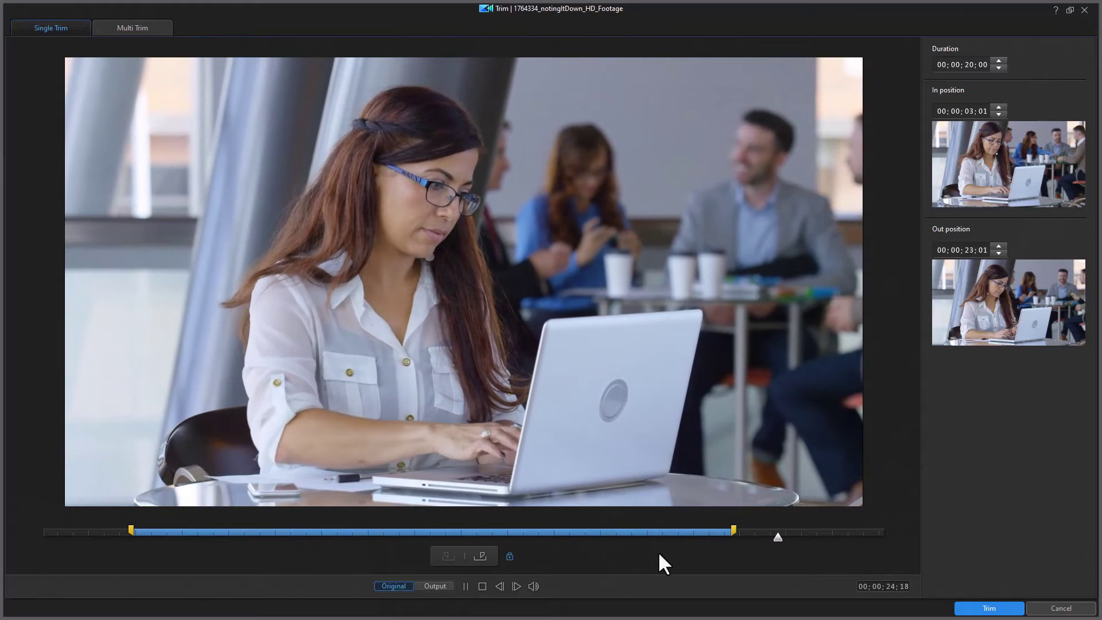
key(space)
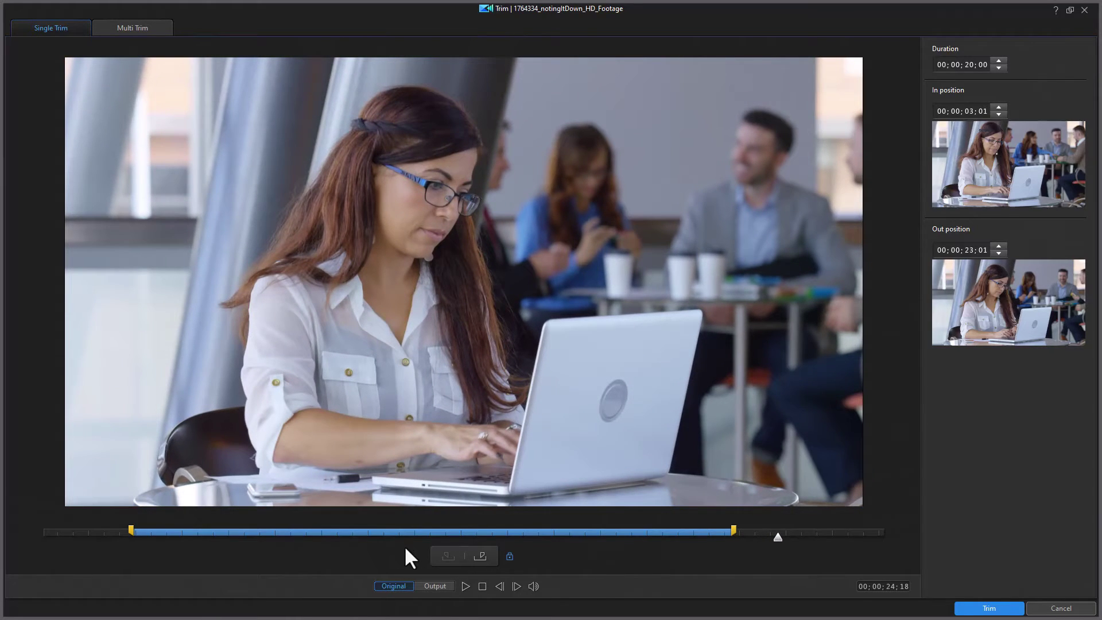
click(482, 586)
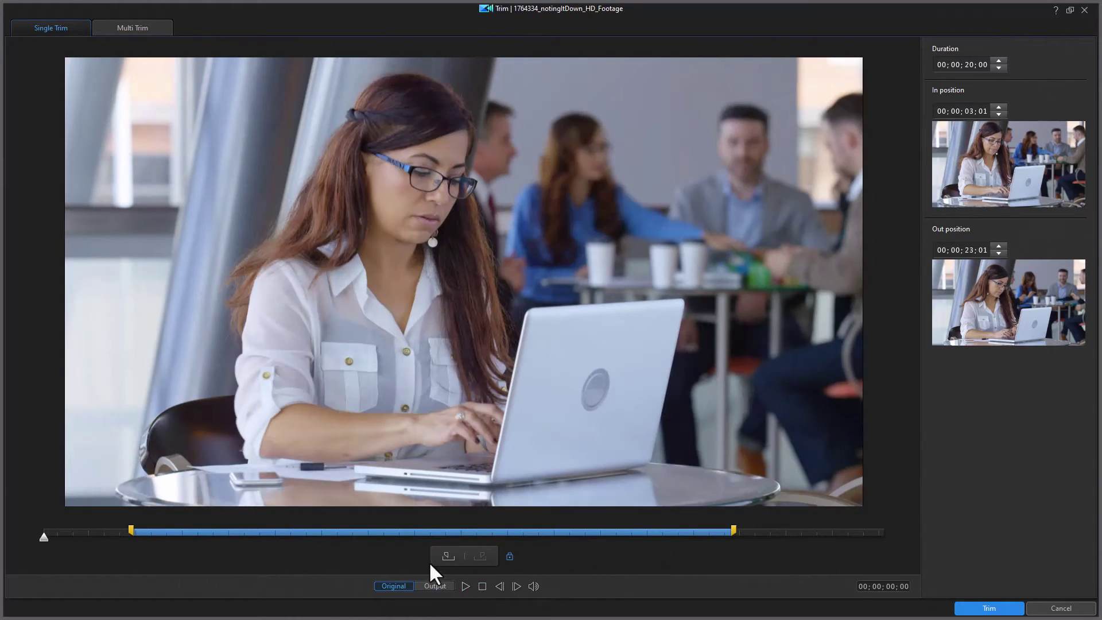
click(73, 537)
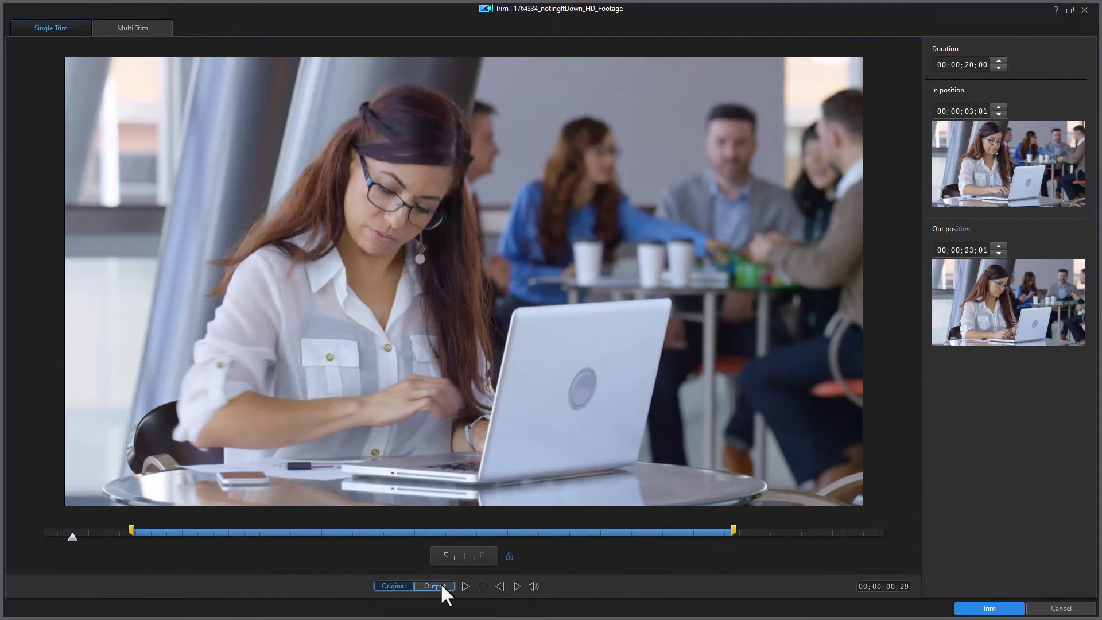
click(436, 586)
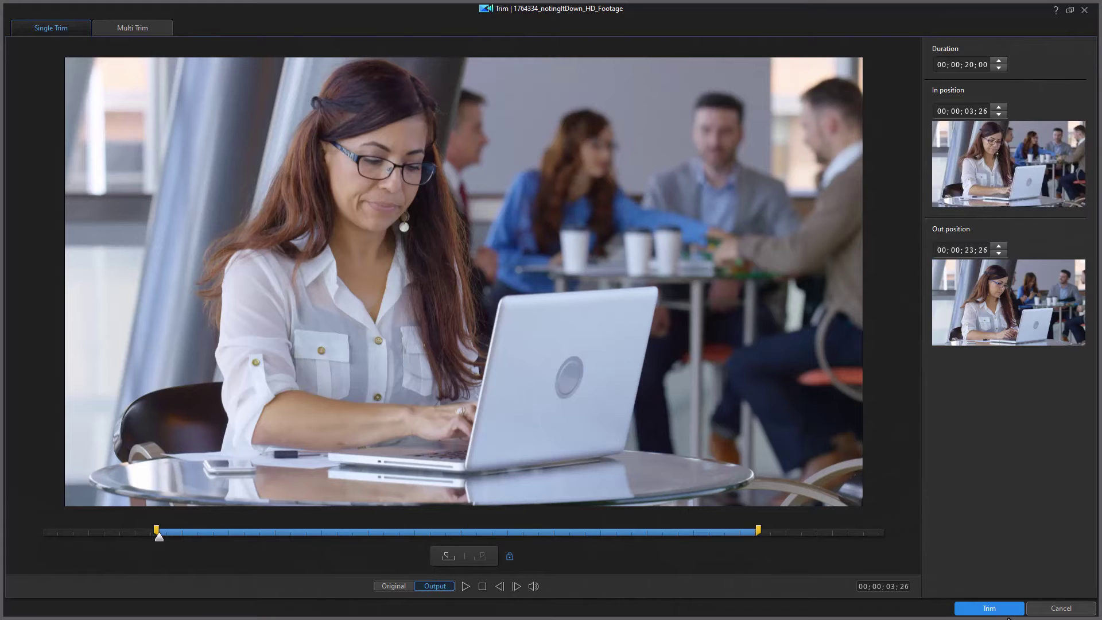
click(989, 608)
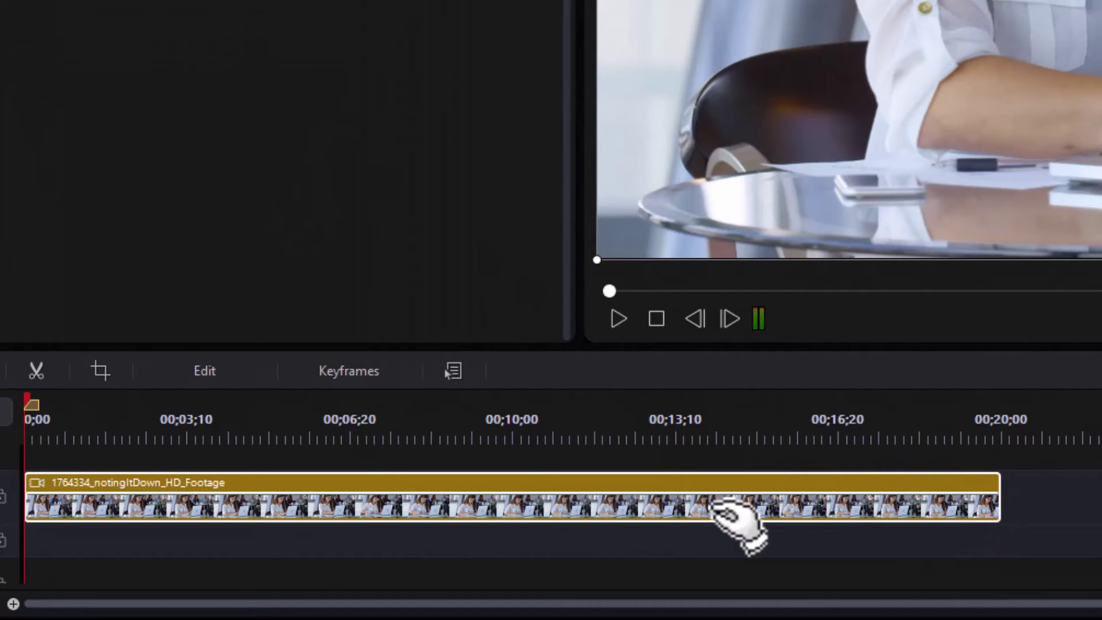
- Slide the clip to start near 00;05;00 and re-trim both its edges using Trim Only
drag(715, 505, 990, 508)
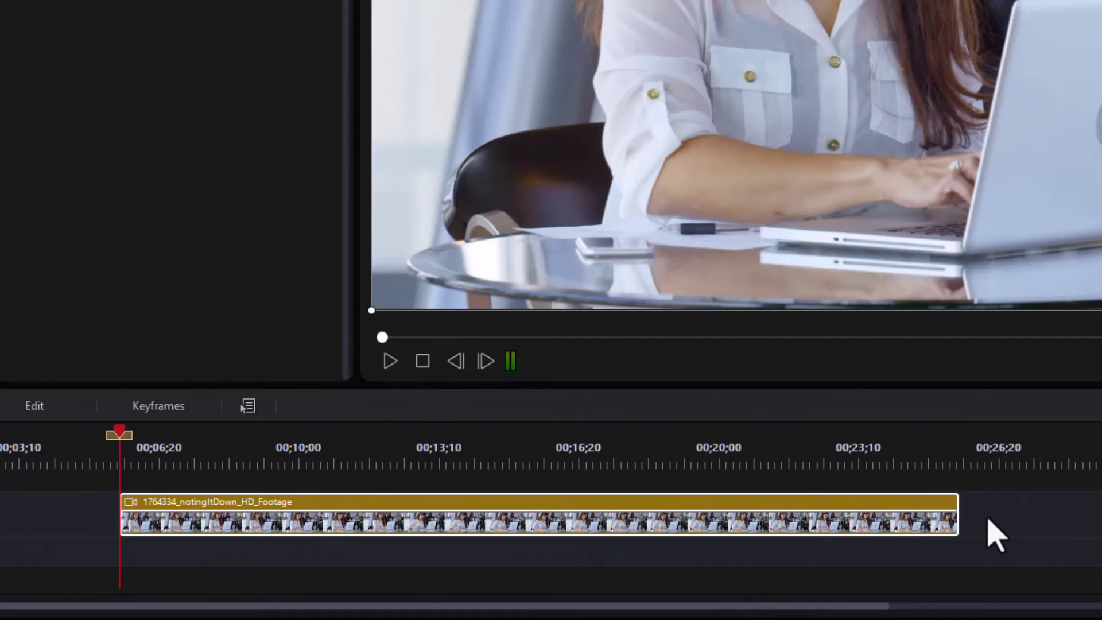
drag(957, 524, 999, 541)
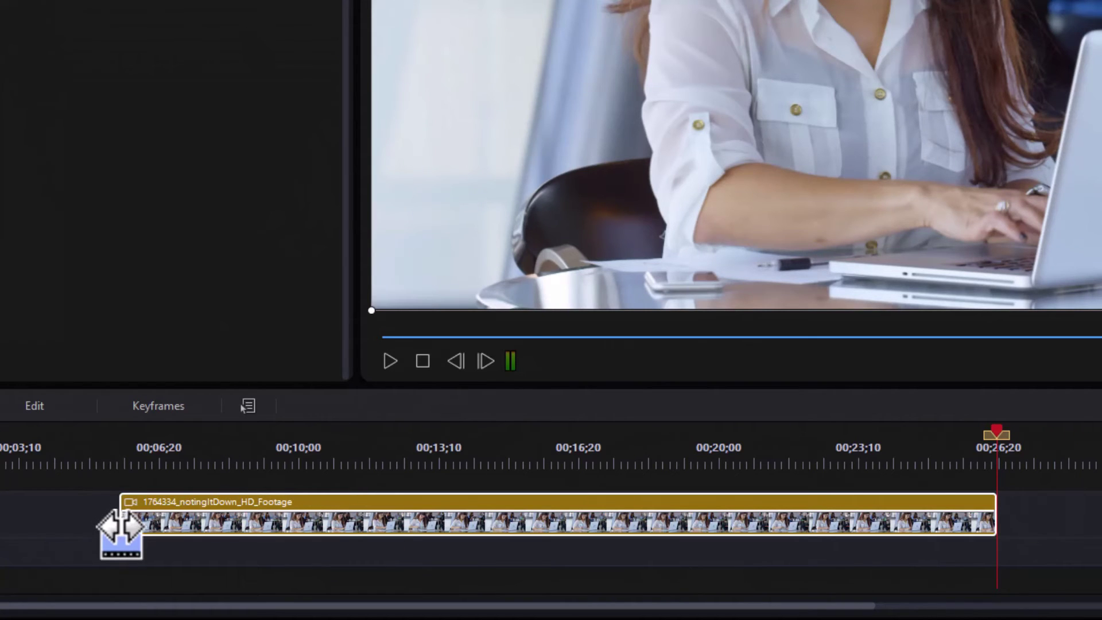
drag(120, 525, 97, 529)
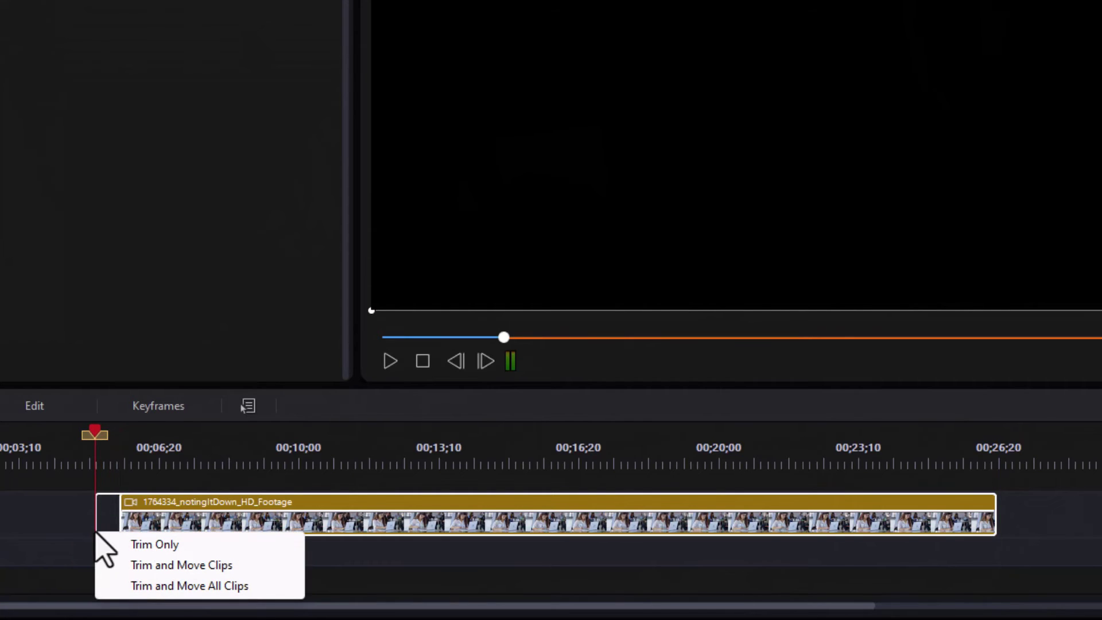
click(142, 549)
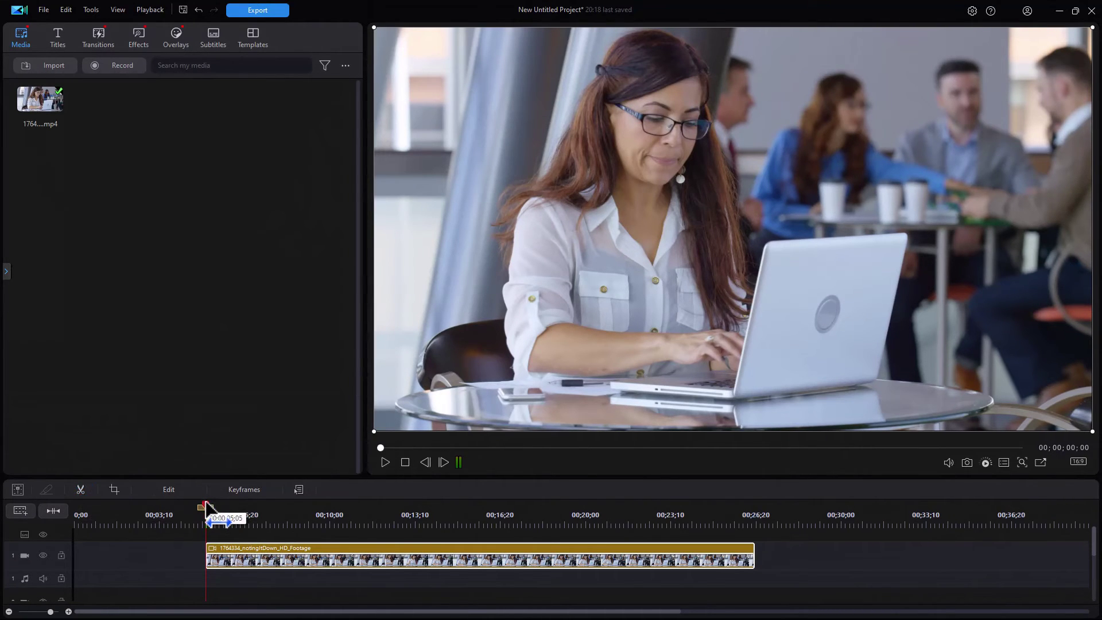
- Scrub the playhead into the clip, then delete the clip from video track 1
drag(209, 508, 296, 512)
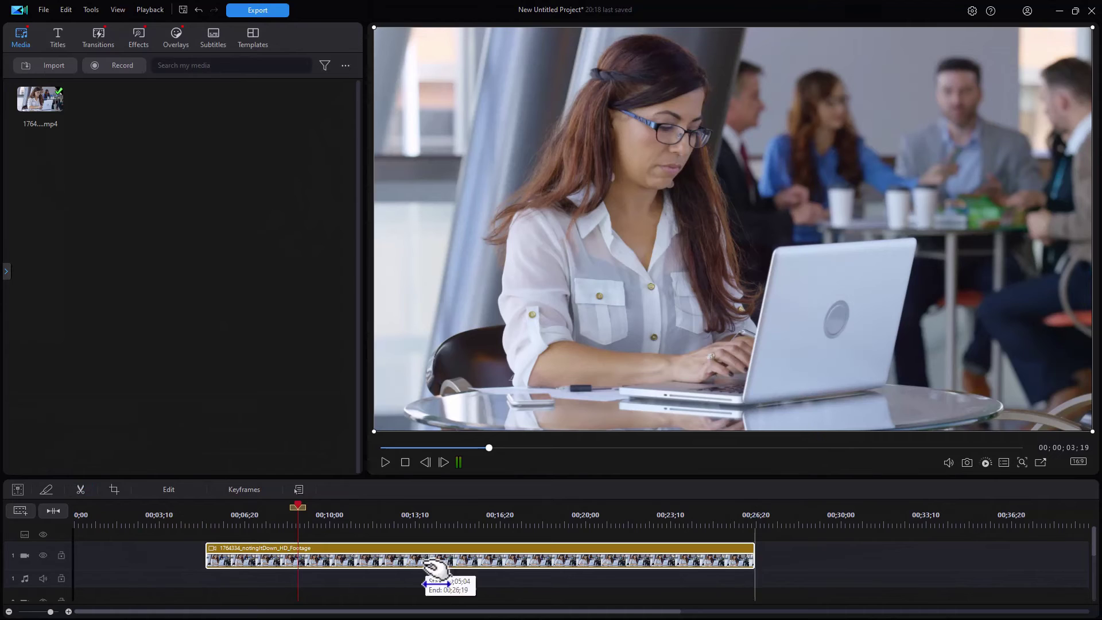
key(Delete)
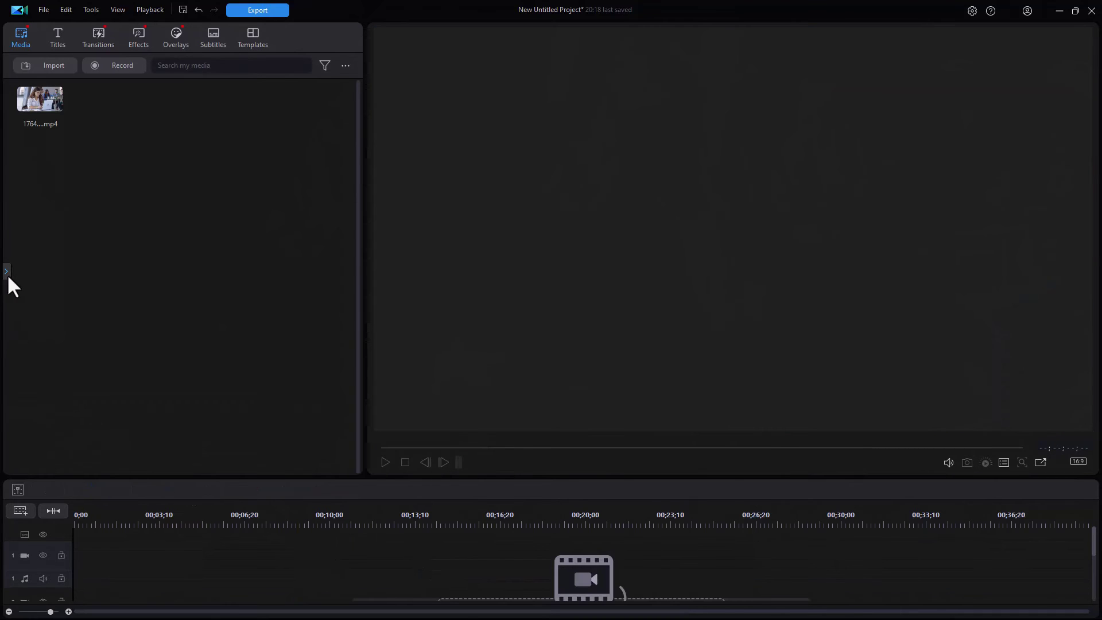
click(6, 271)
- Launch Precut from the library clip's right-click menu and maximize it, showing the full 00;00;28;05
right_click(42, 103)
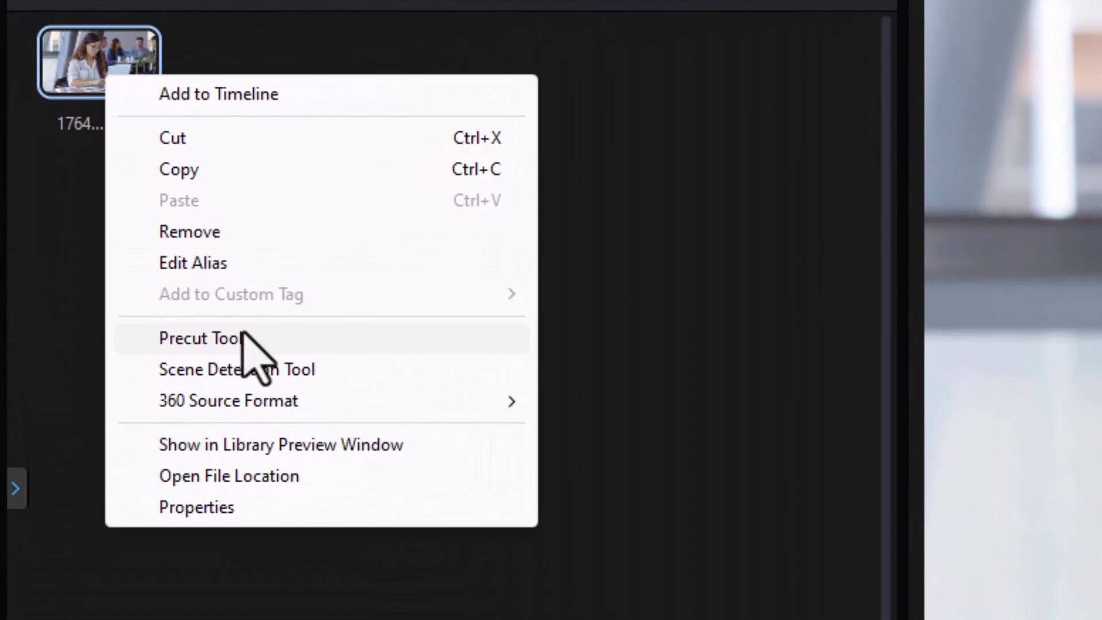
click(241, 337)
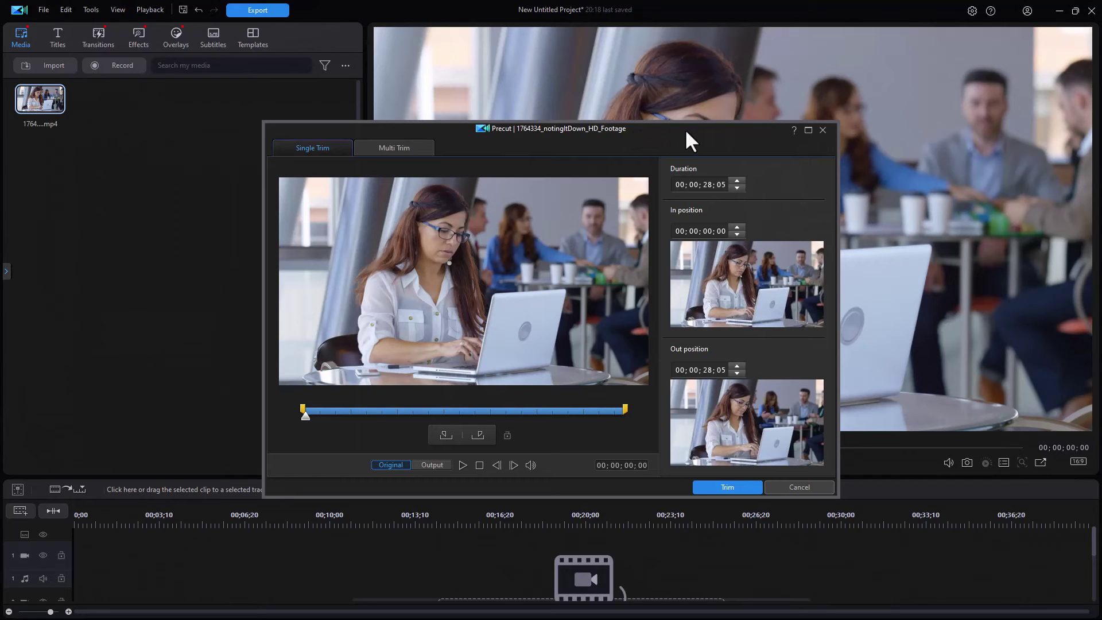
click(808, 130)
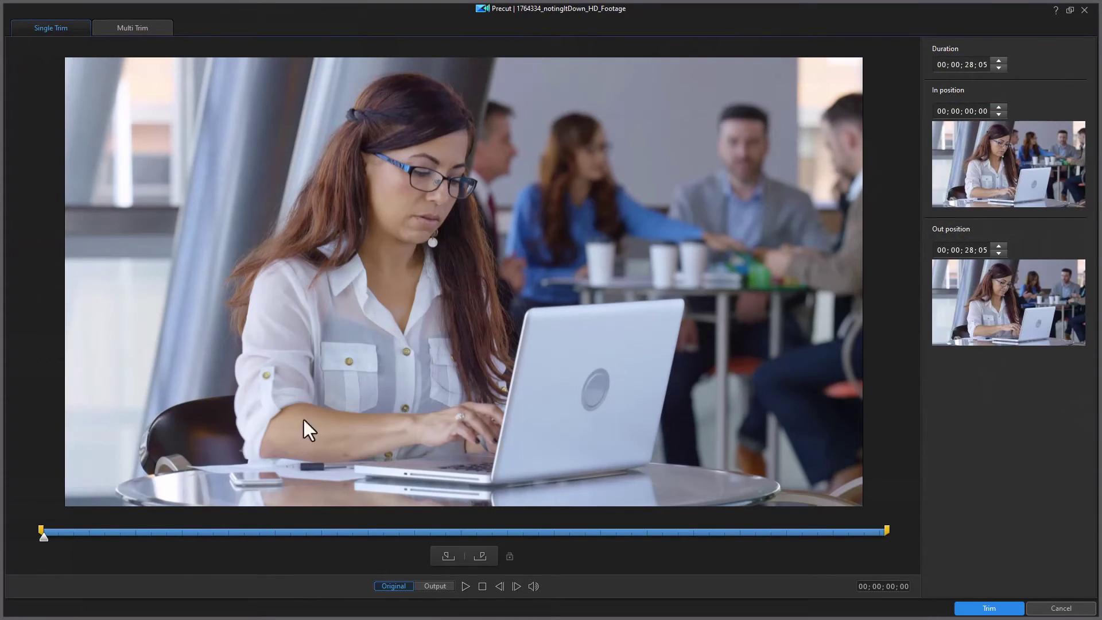
- Trim a 15;00 precut from 00;00;04;10 to 00;00;19;10, creating Precut 0001
drag(43, 529, 172, 531)
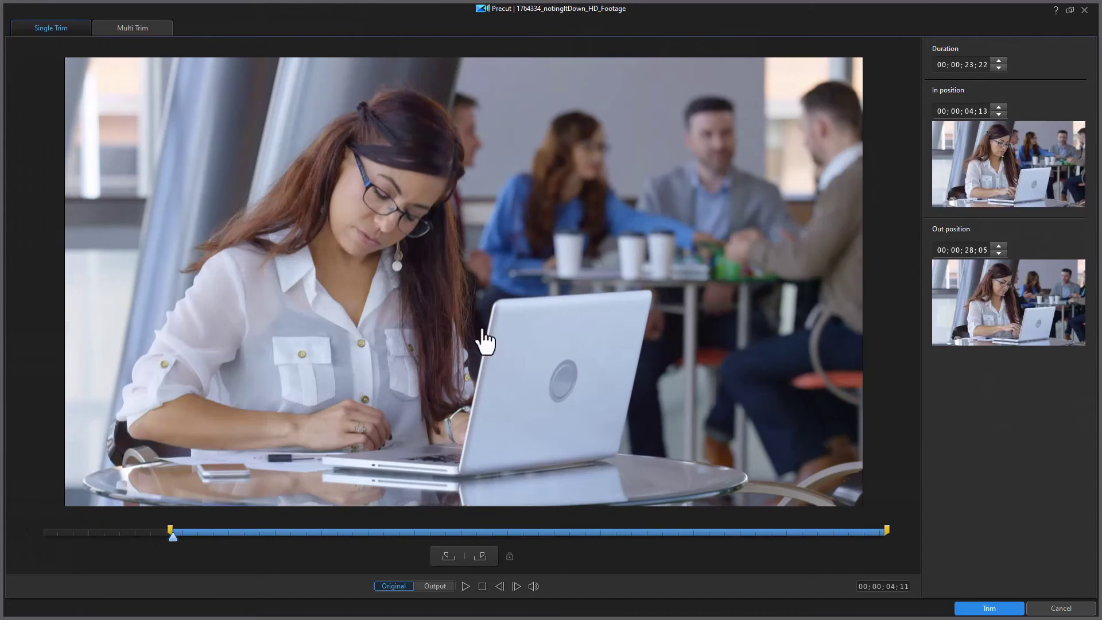
scroll(964, 114, down, 3)
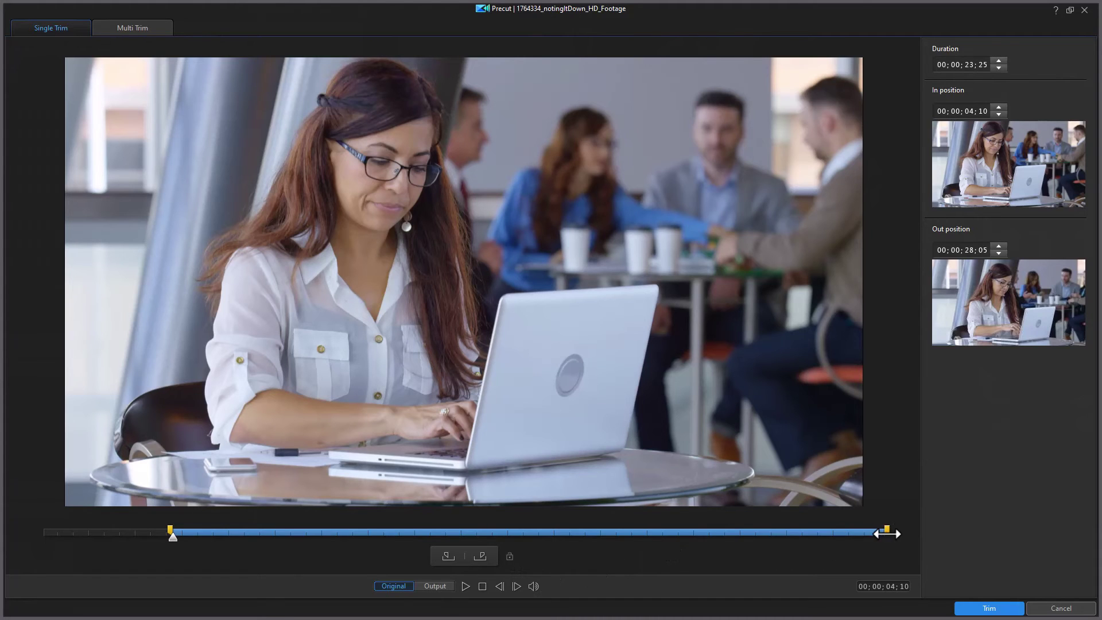
drag(888, 530, 633, 549)
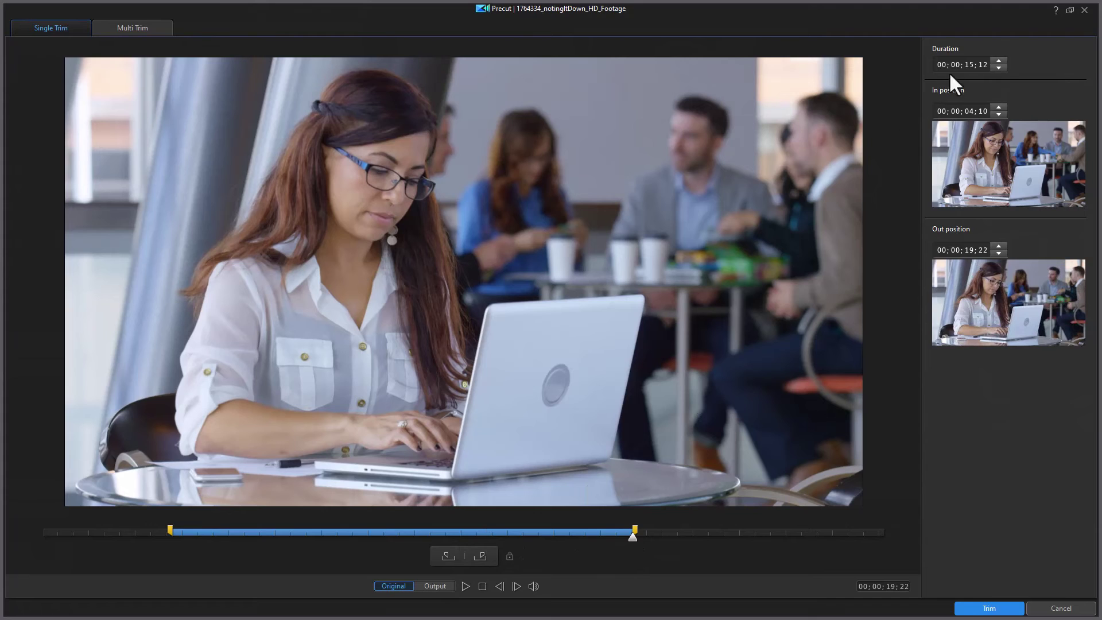
click(979, 64)
text(00)
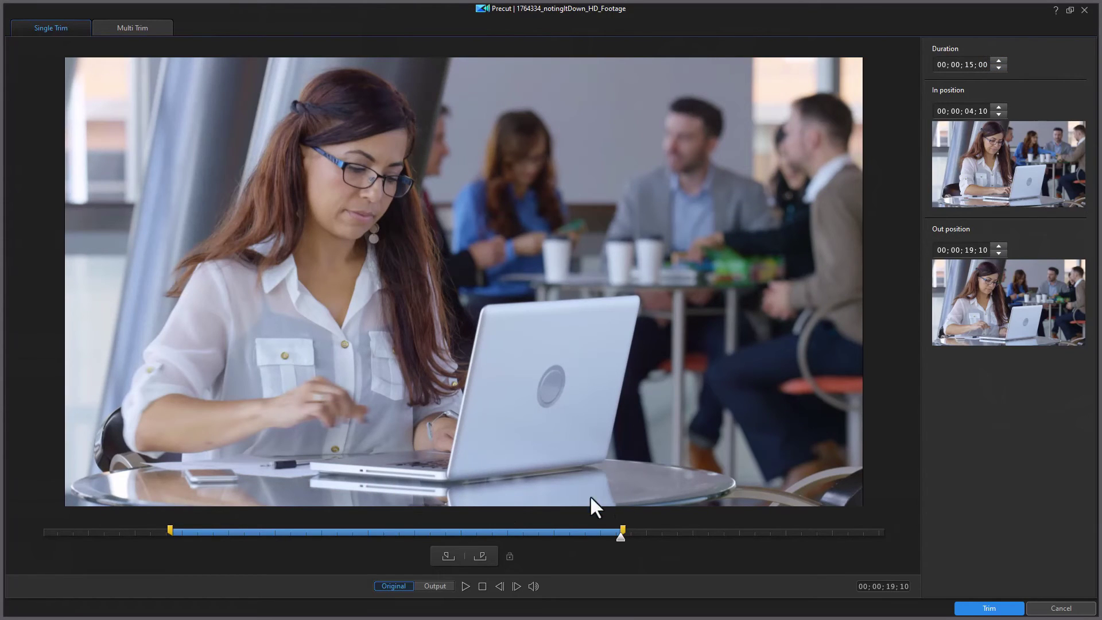
click(996, 609)
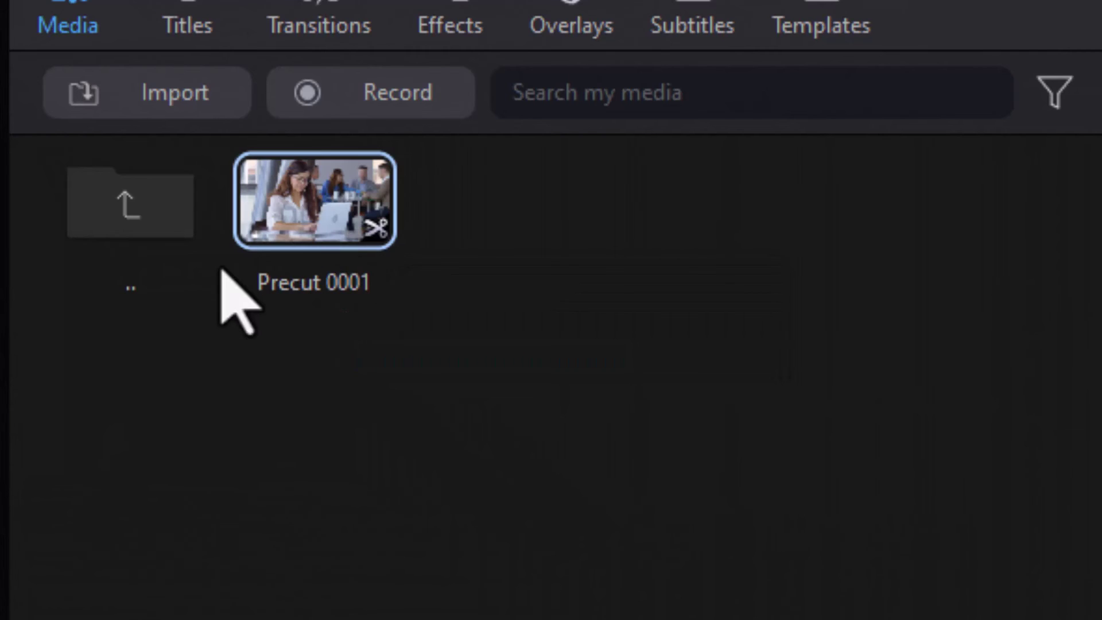
- Return to the main media list and place the full footage on video track 1
click(153, 227)
double_click(153, 228)
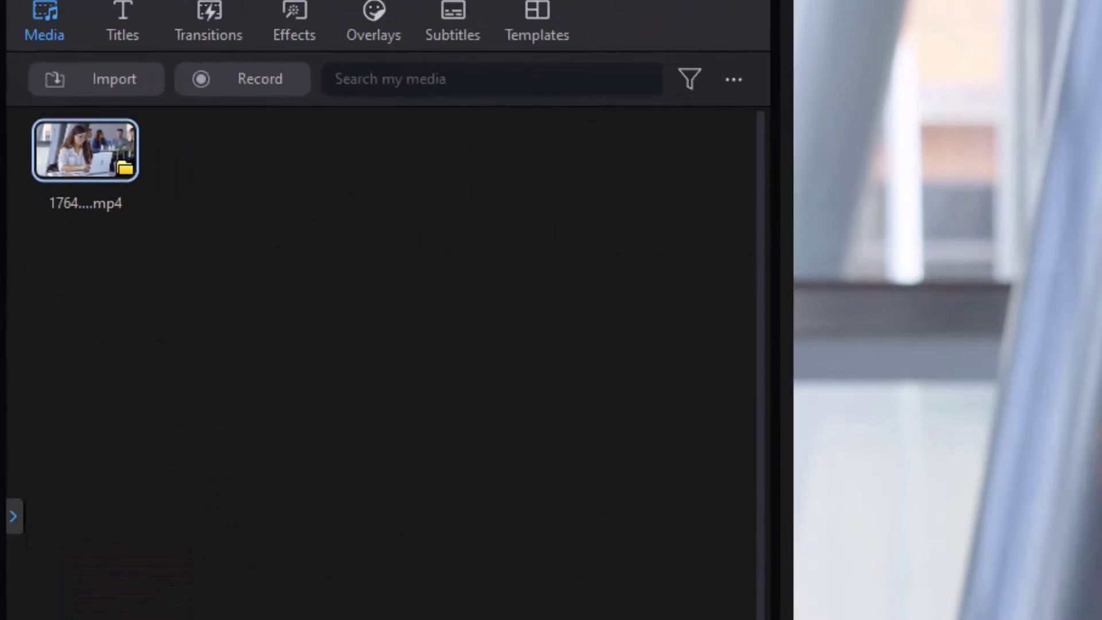
drag(131, 201, 241, 546)
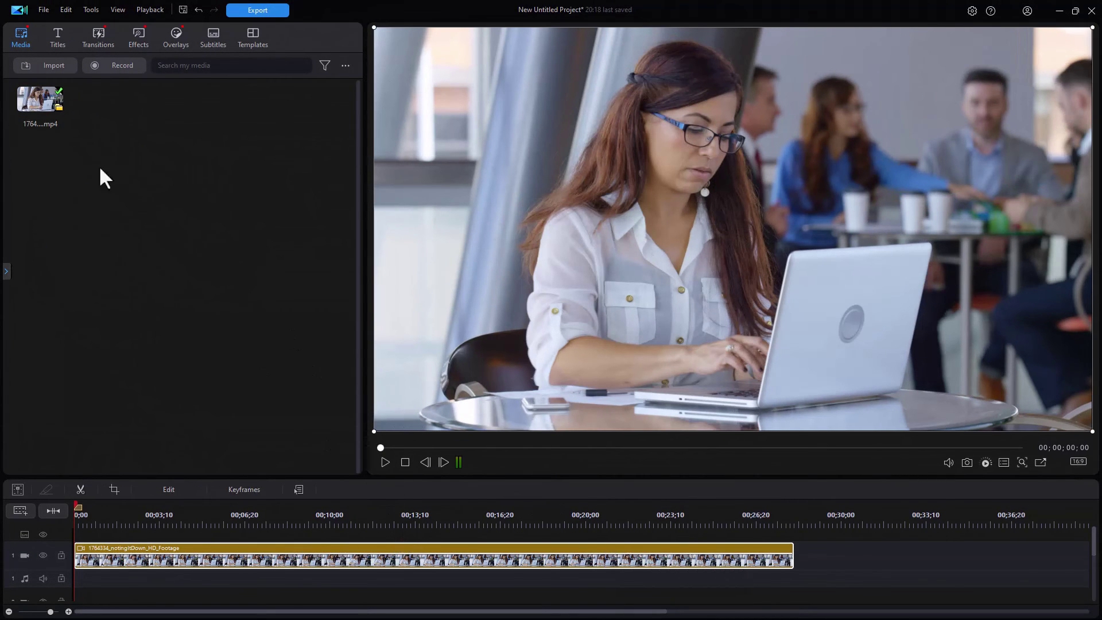
- Place Precut 0001 from the footage's precut folder onto video track 2 at 0;00
click(59, 109)
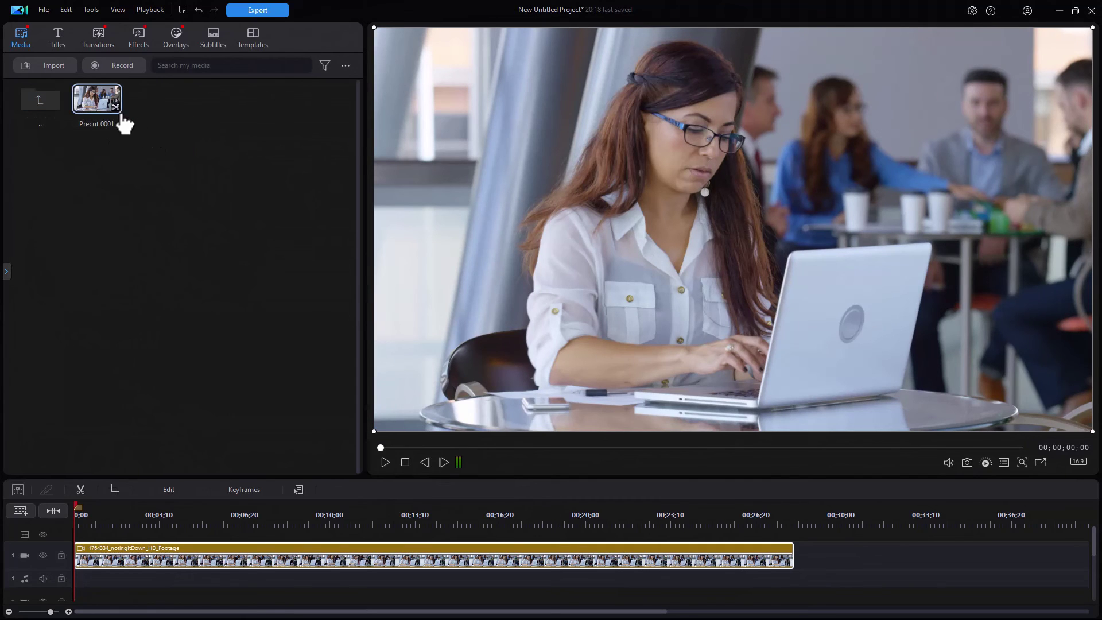
drag(105, 107, 129, 589)
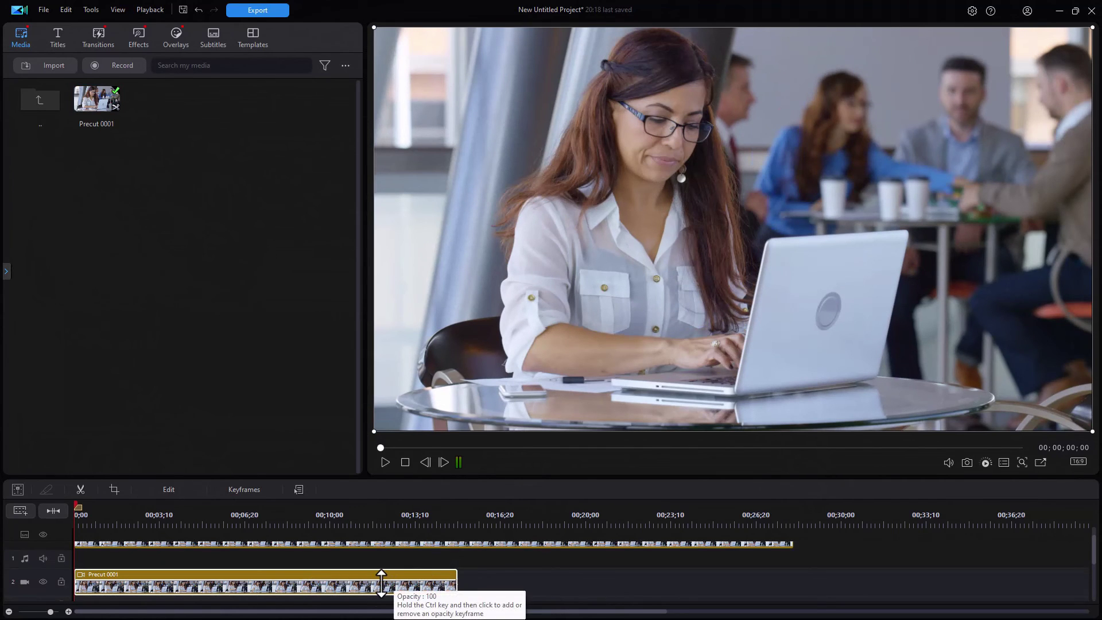
double_click(42, 100)
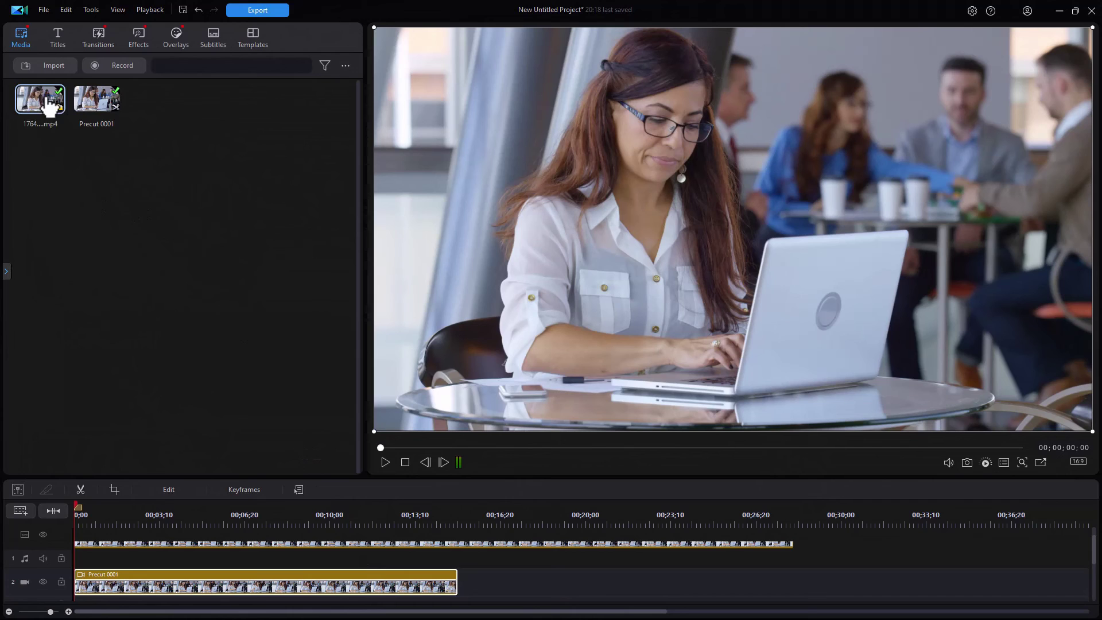
- Remove the original footage from the media library and re-import the same file (1920 x 1080, 30 fps)
click(49, 103)
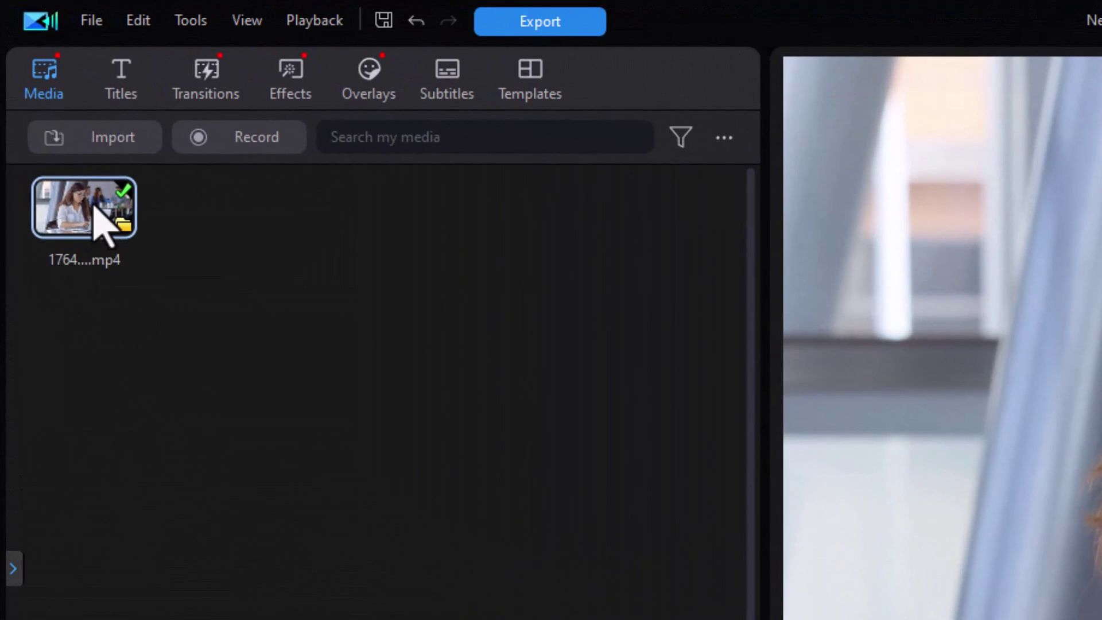
right_click(93, 201)
click(209, 337)
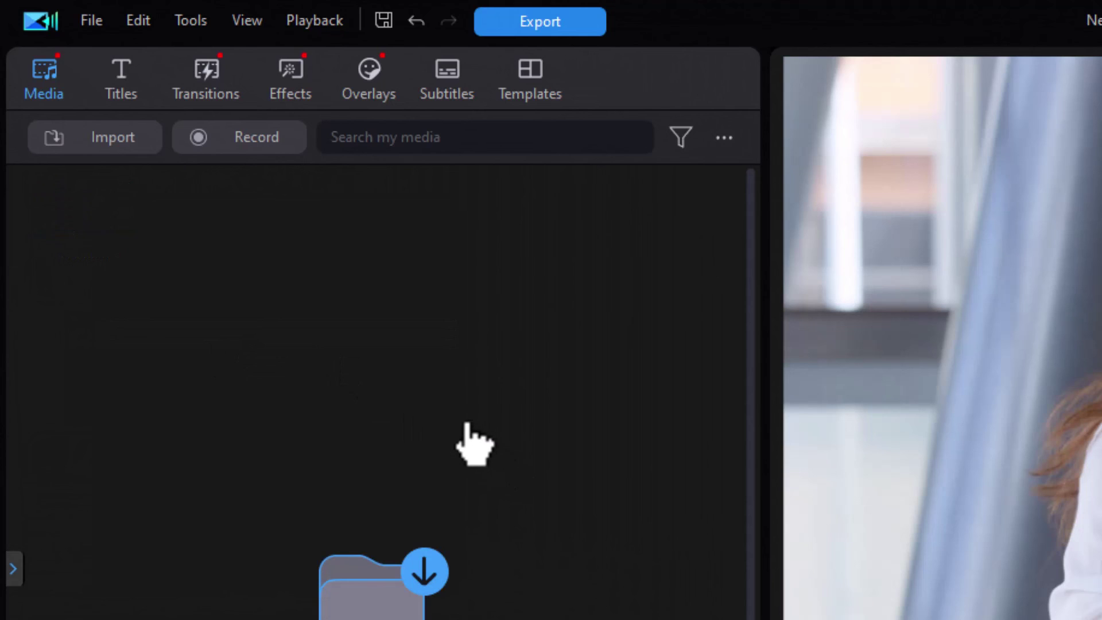
click(466, 427)
key(Return)
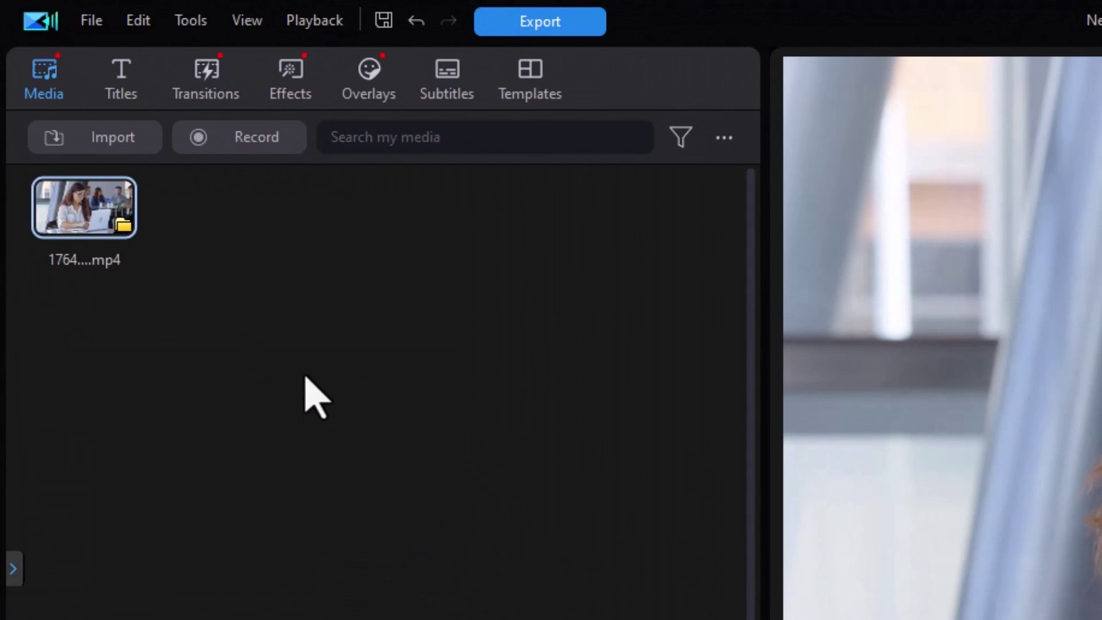
click(124, 227)
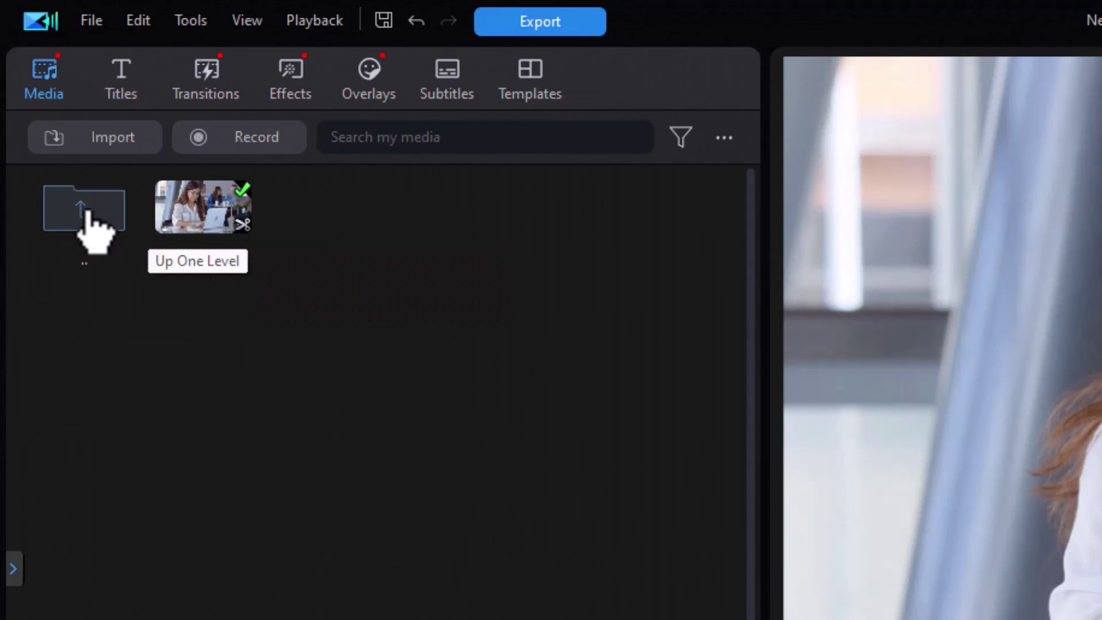
click(92, 227)
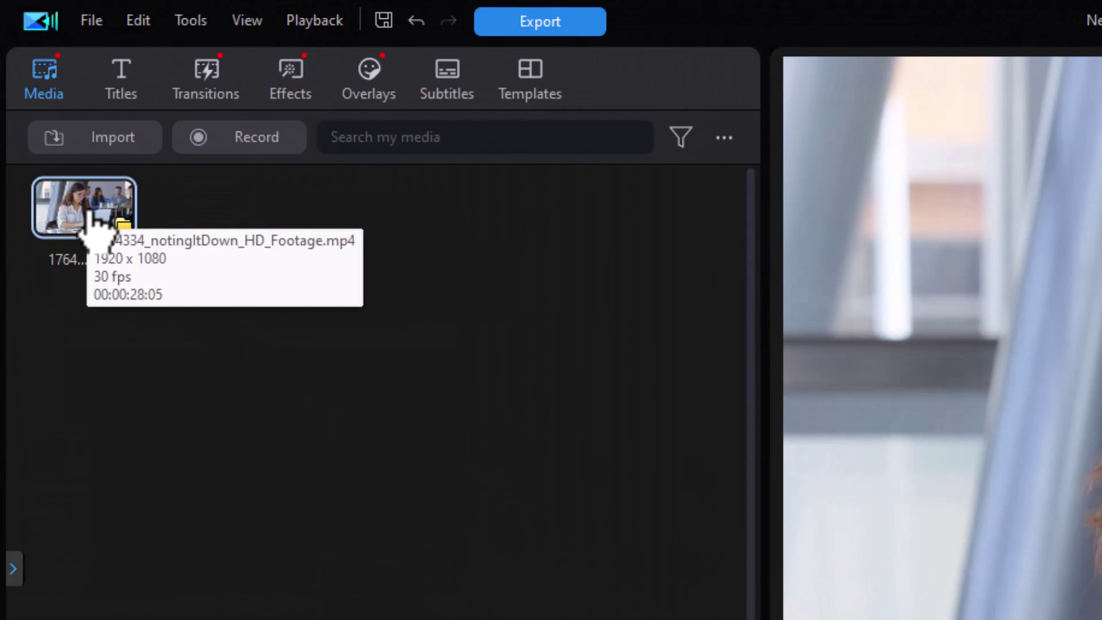